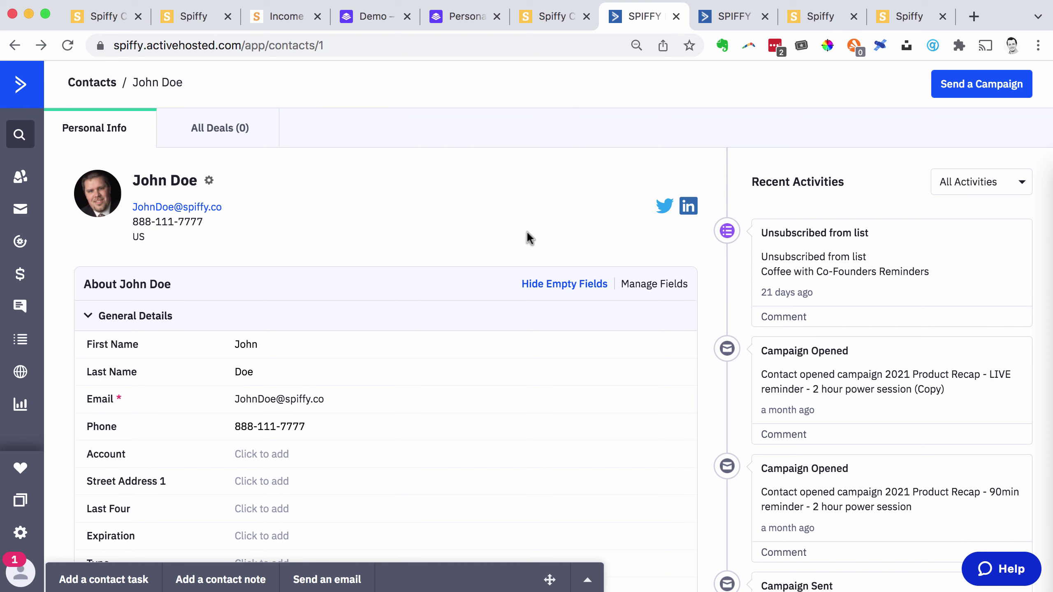
- Review the contact's details and ecommerce history, and inspect the products in the 04/20/2021 order
scroll(496, 315, down, 7)
scroll(497, 320, down, 15)
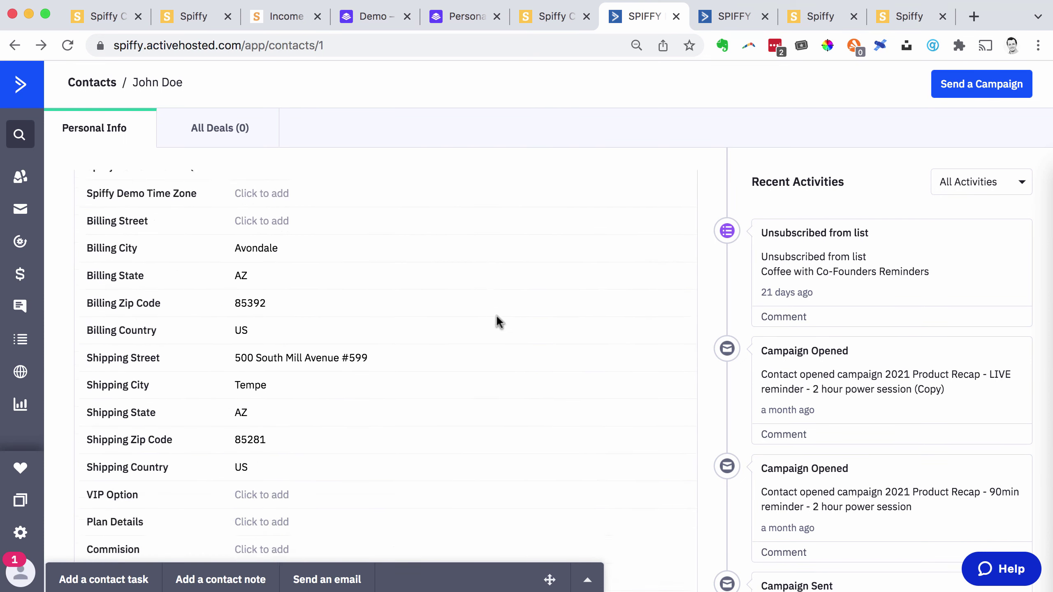
scroll(499, 322, down, 12)
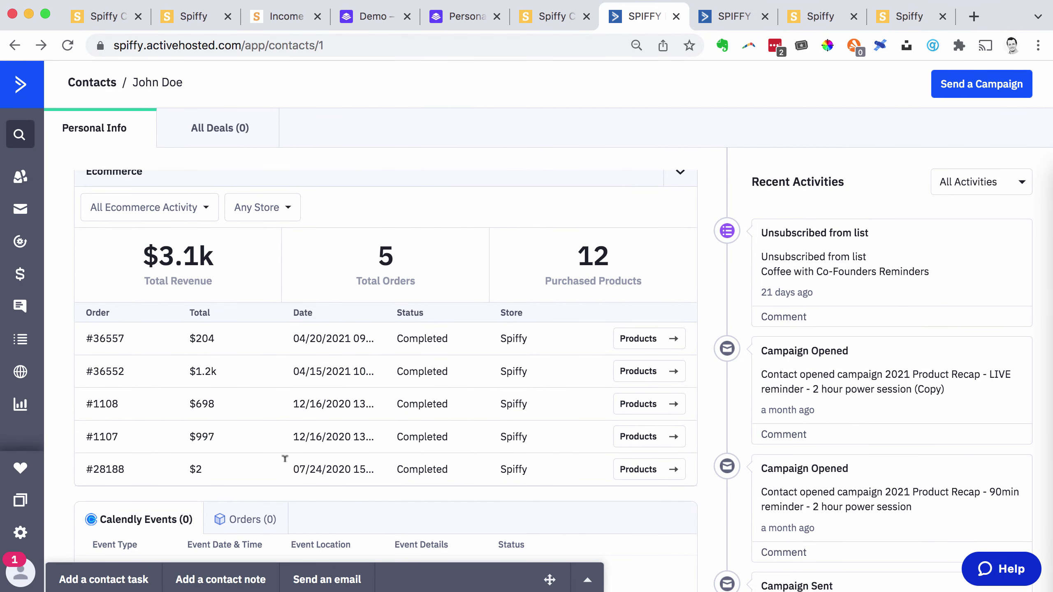
scroll(468, 412, up, 1)
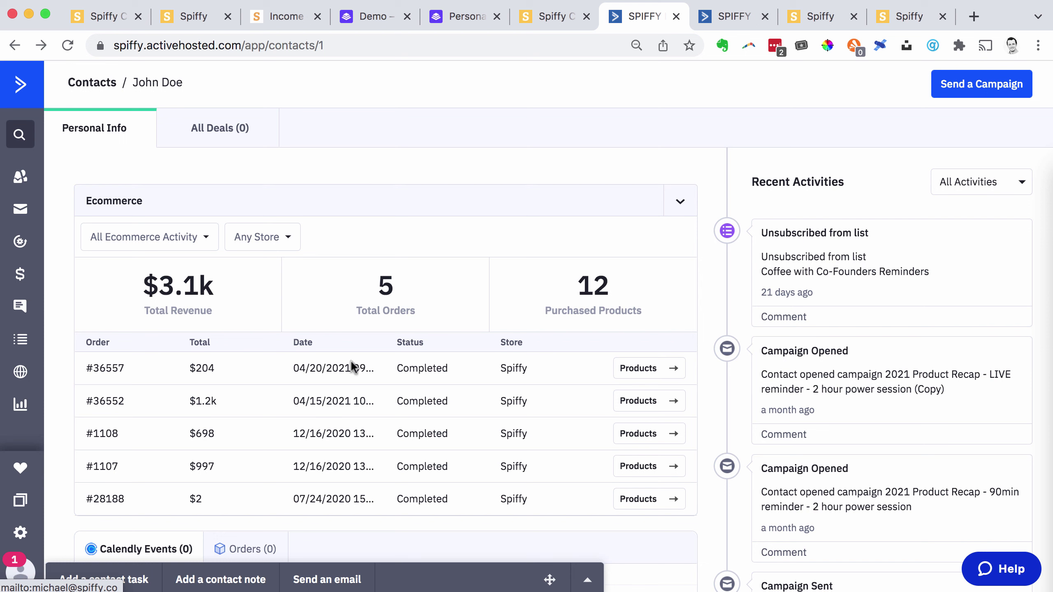
click(640, 367)
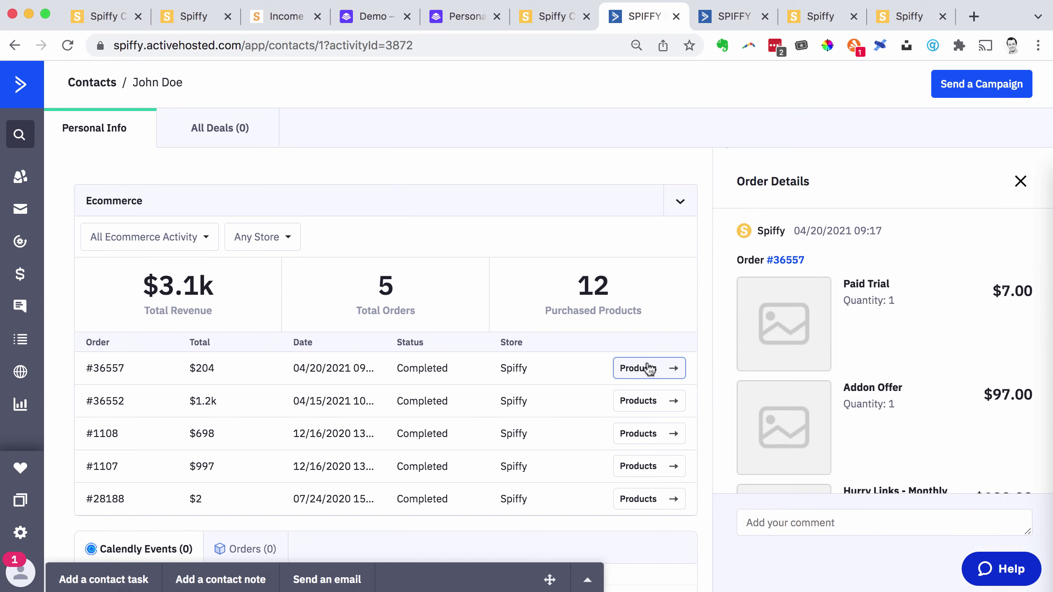
scroll(1012, 415, down, 4)
scroll(1017, 376, up, 4)
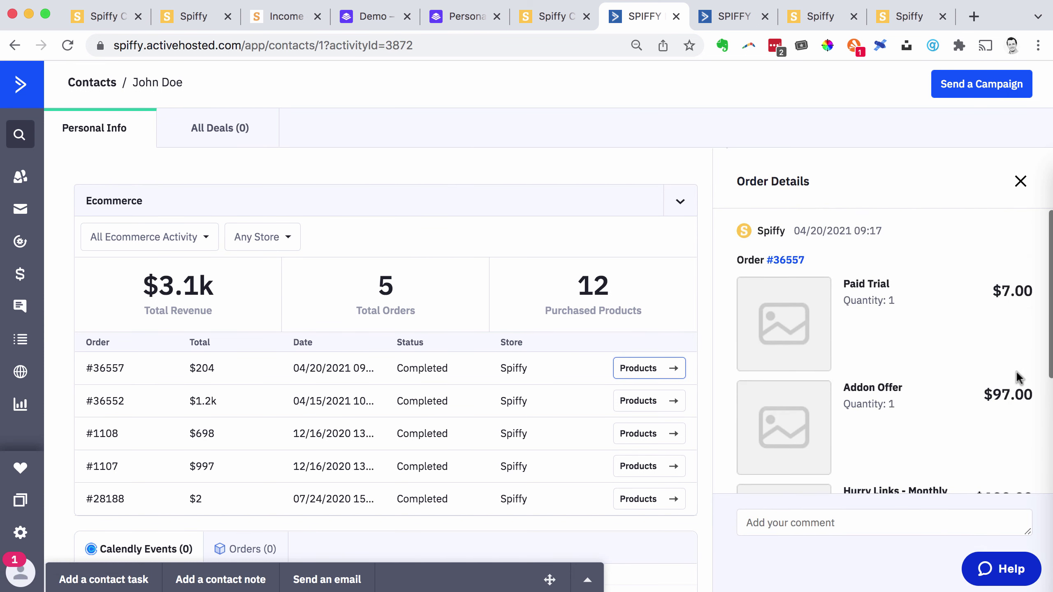
- Open the 04/20/2021 order's page in Spiffy and review its subscription, saved payment cards, order items and payment history
click(783, 260)
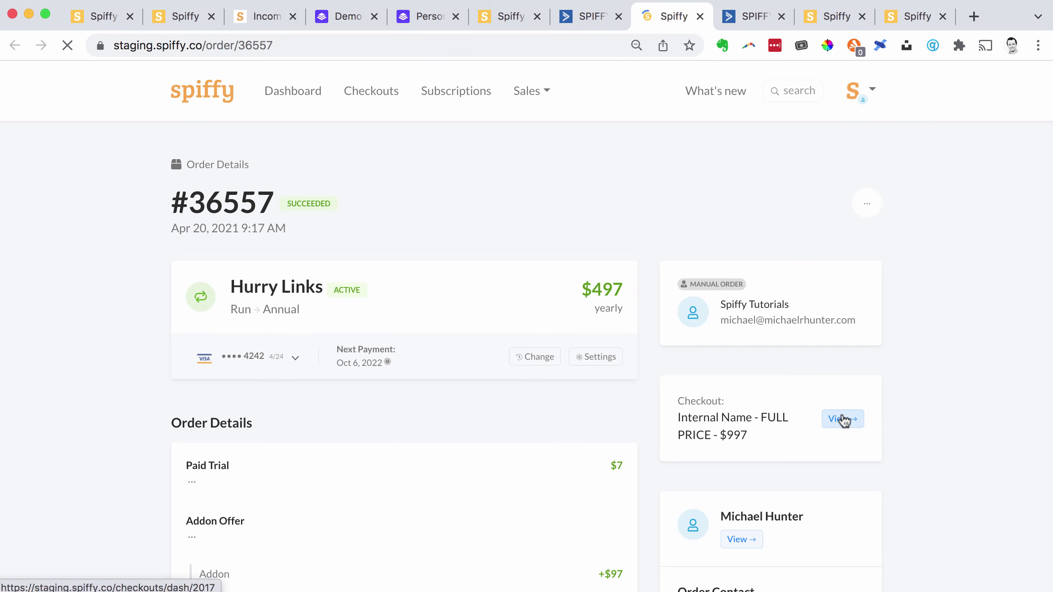
scroll(392, 343, down, 7)
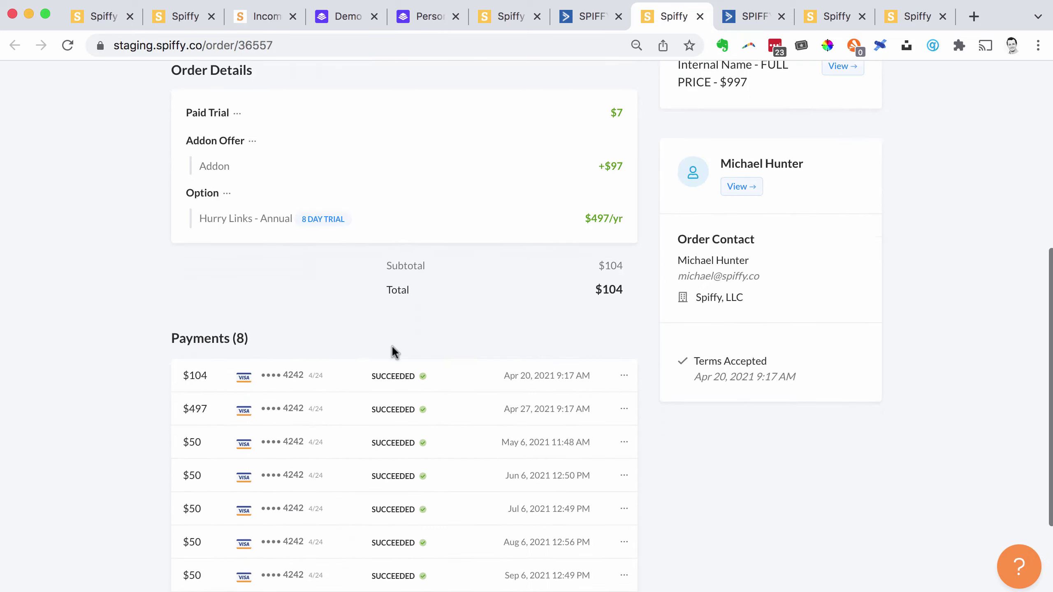
scroll(392, 343, up, 9)
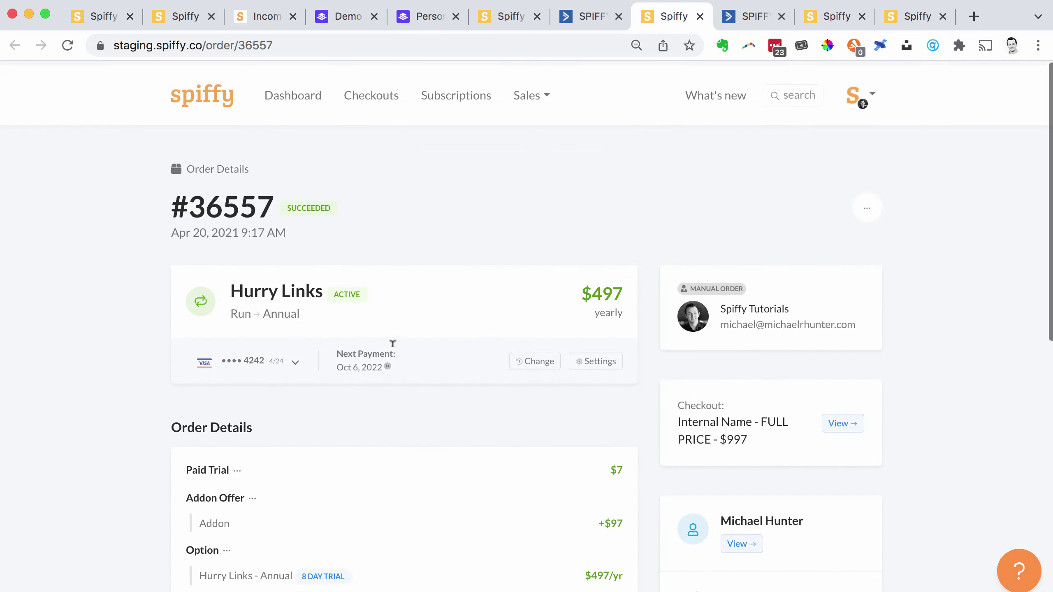
click(277, 364)
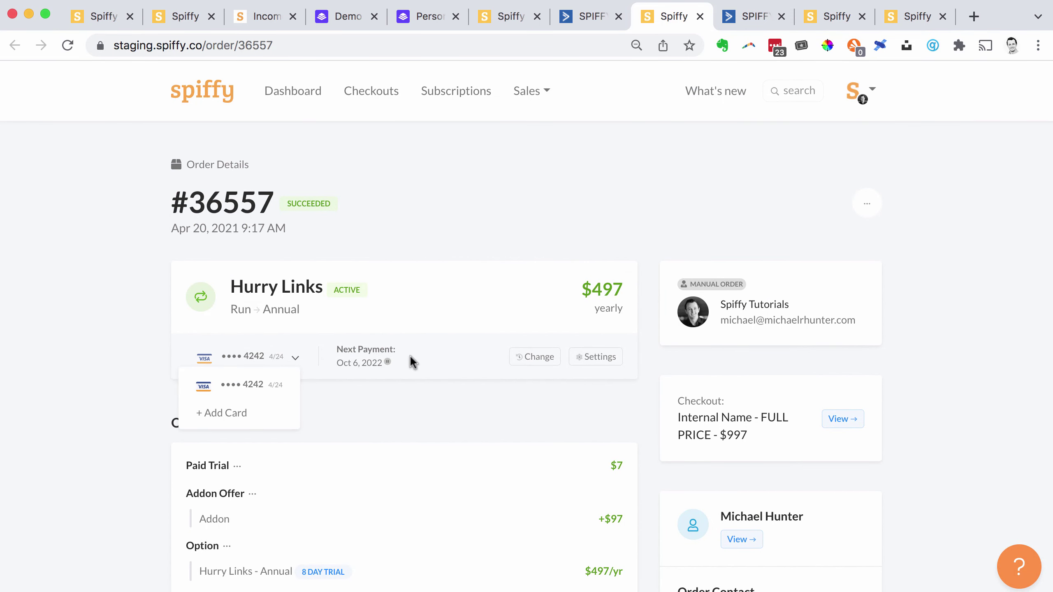
click(410, 390)
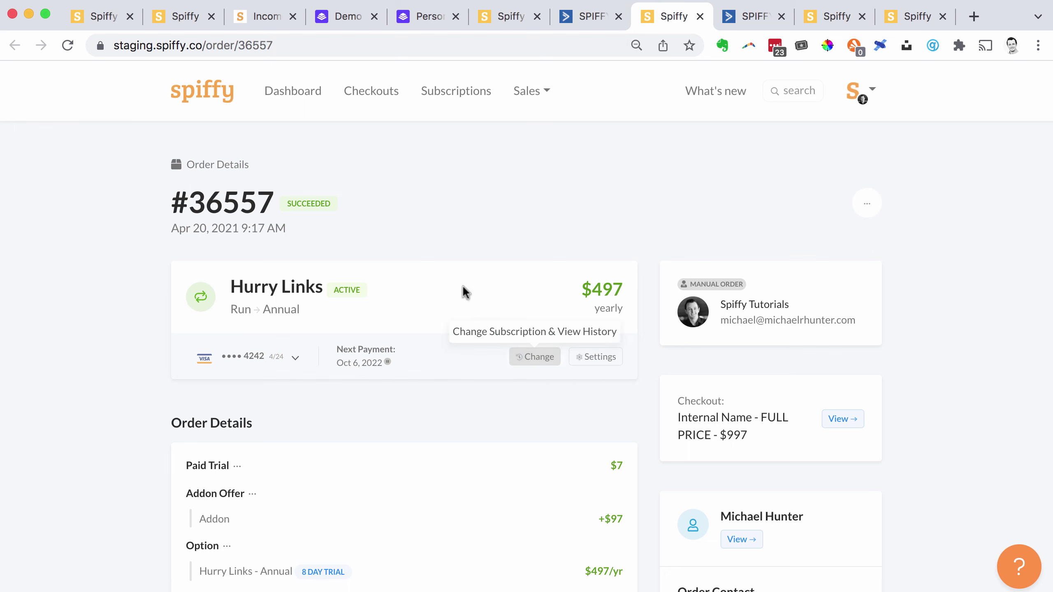
scroll(618, 425, down, 4)
scroll(628, 434, down, 6)
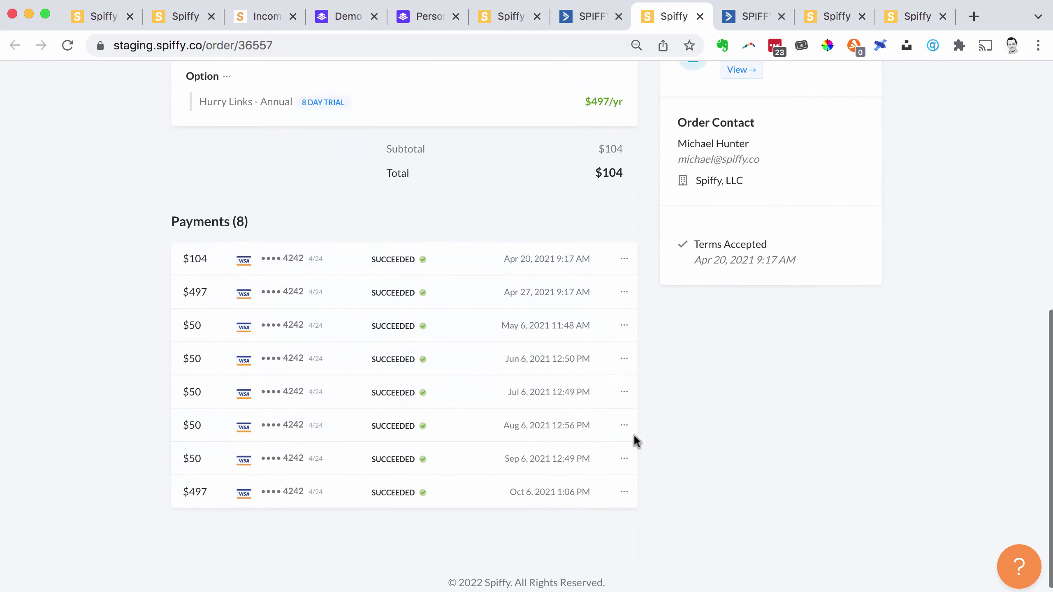
scroll(635, 394, up, 10)
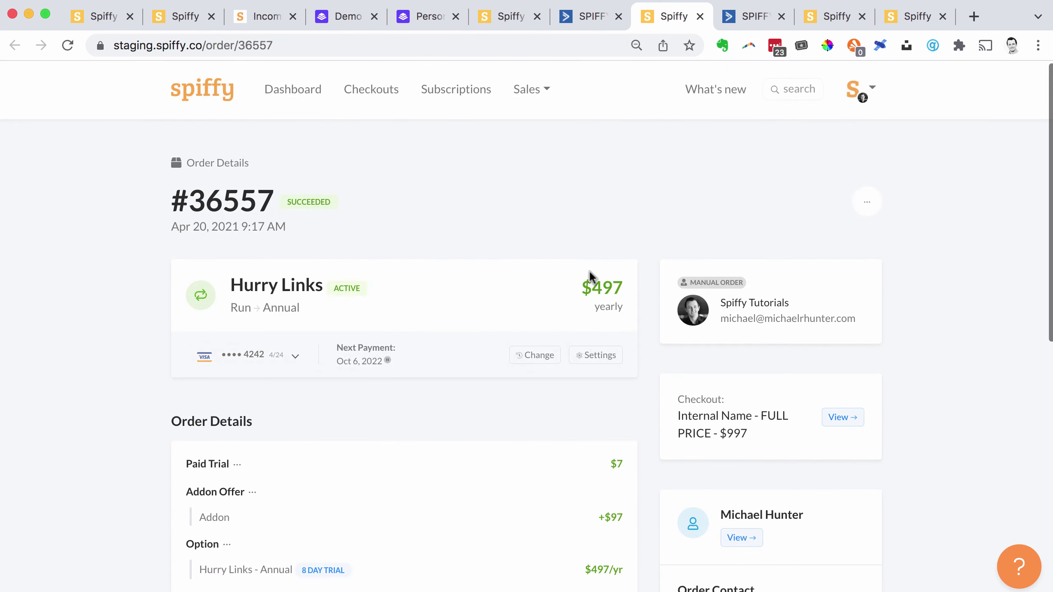
- Return to the contact record in ActiveCampaign and review its billing and shipping fields, lists, automations and ecommerce orders
click(593, 19)
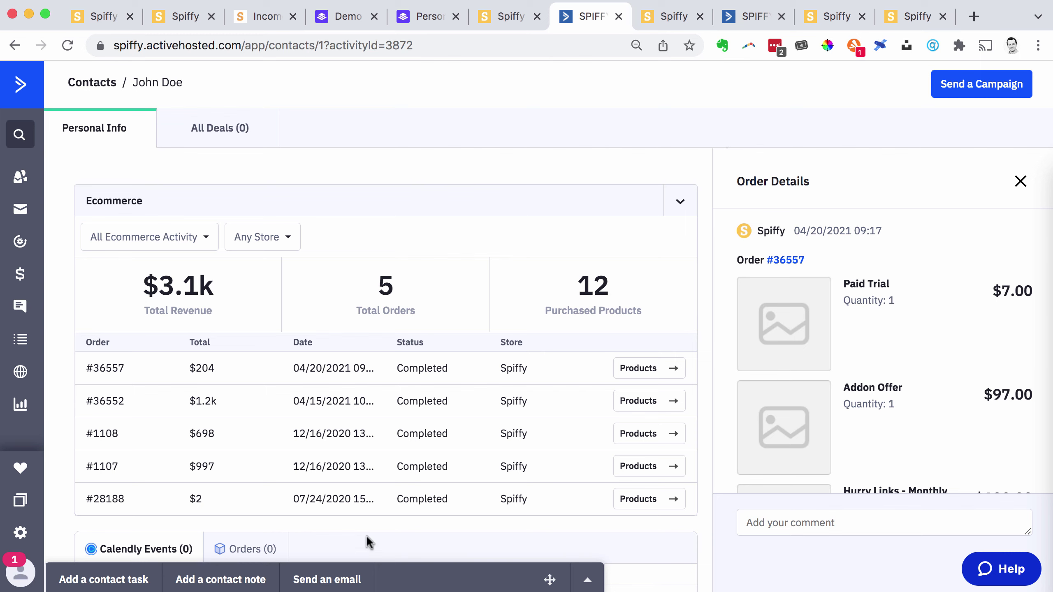
scroll(467, 488, up, 20)
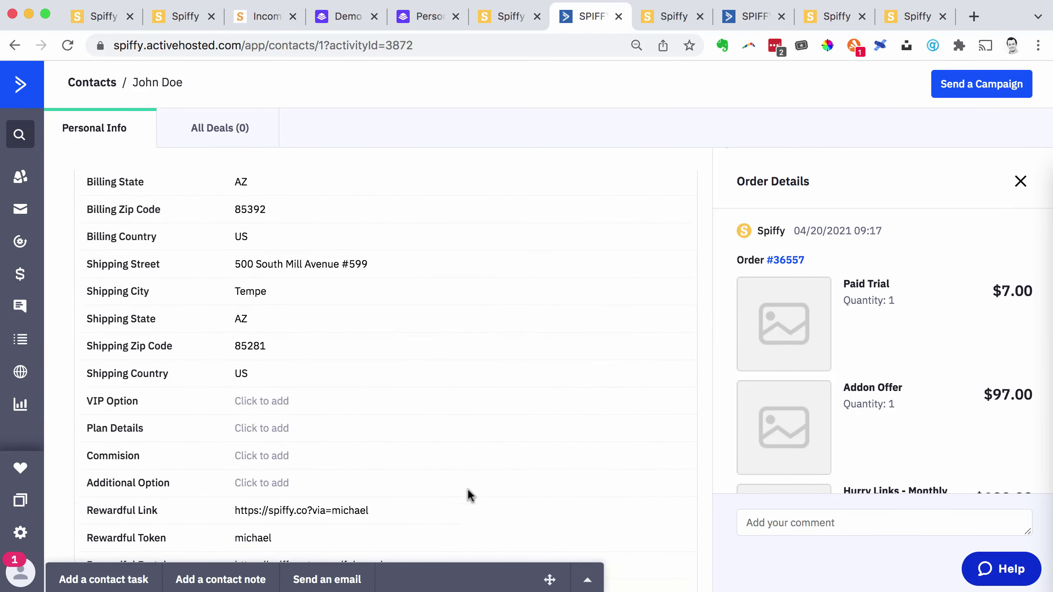
scroll(467, 488, up, 3)
scroll(468, 489, down, 20)
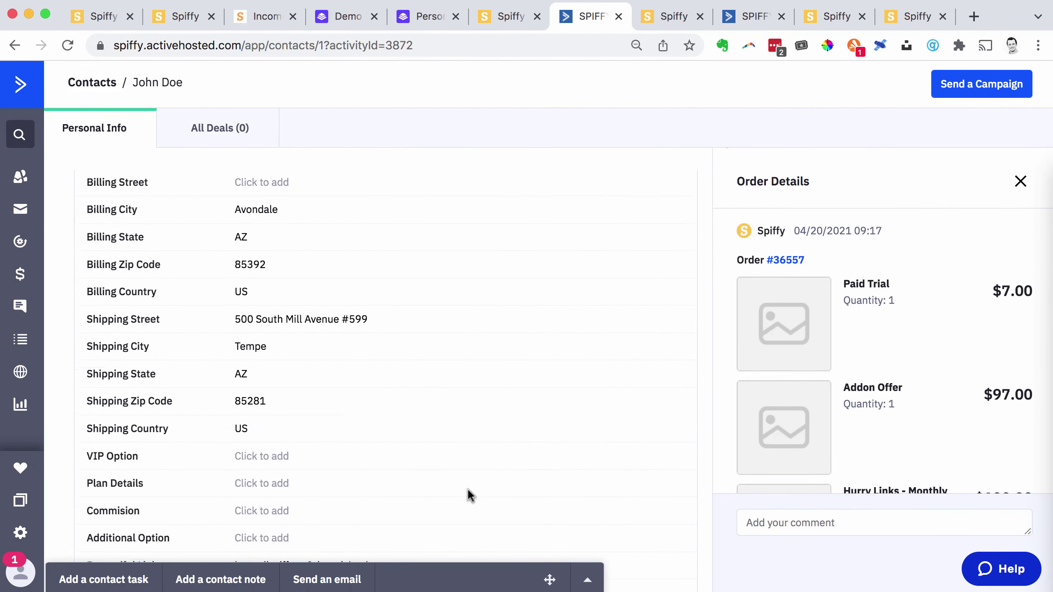
scroll(467, 489, down, 10)
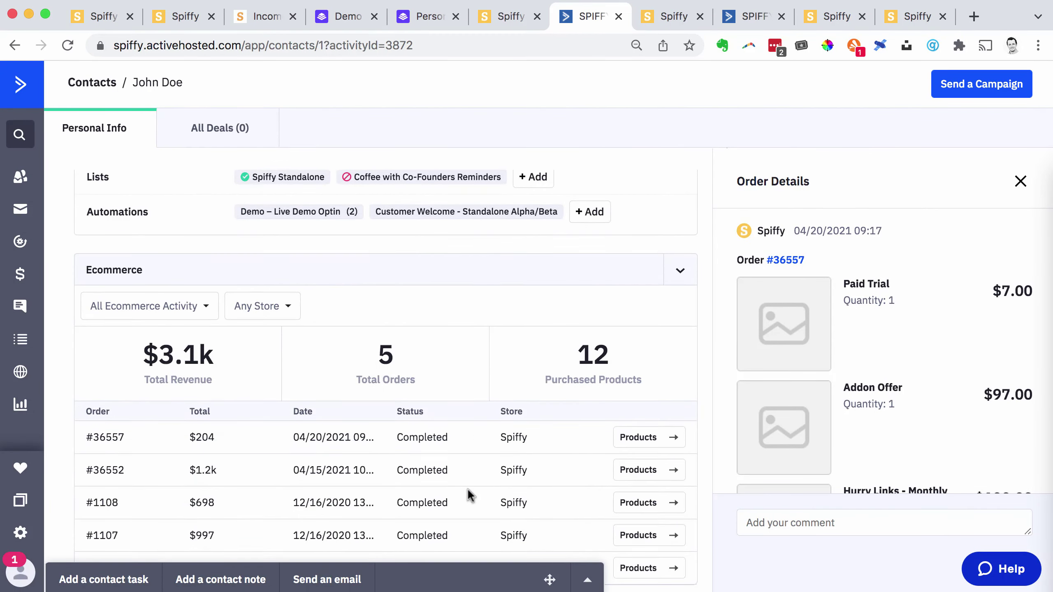
scroll(467, 488, down, 1)
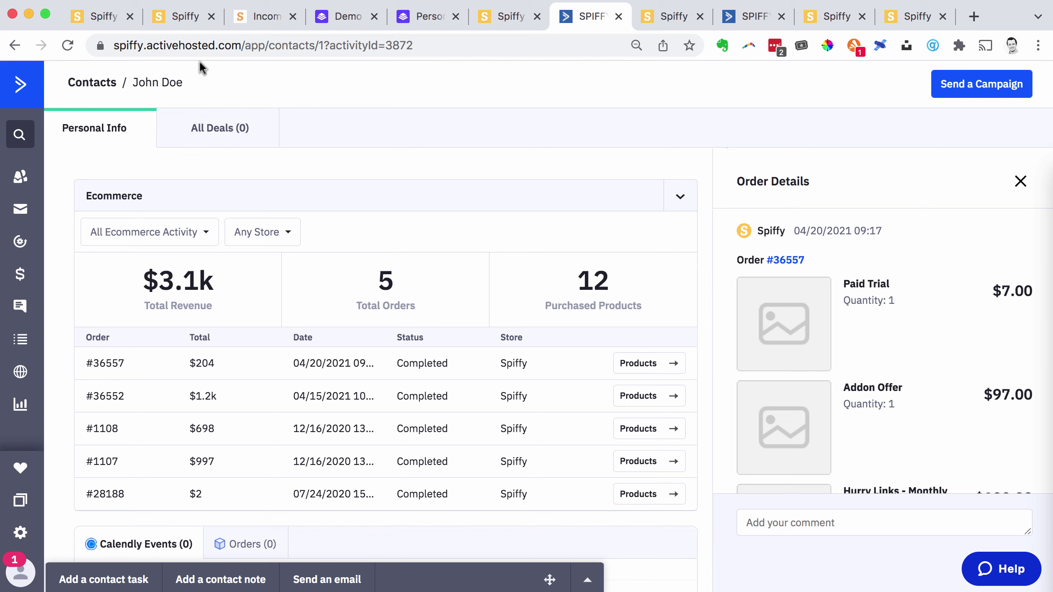
- Switch to Spiffy and open the account settings to review the Stripe and PayPal payment gateways
click(168, 20)
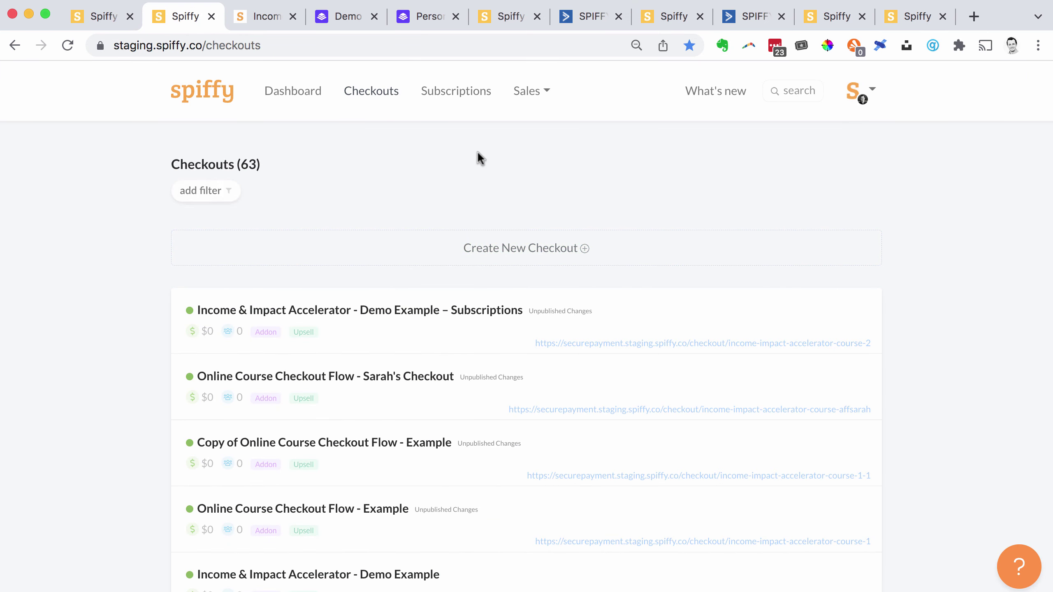
click(862, 96)
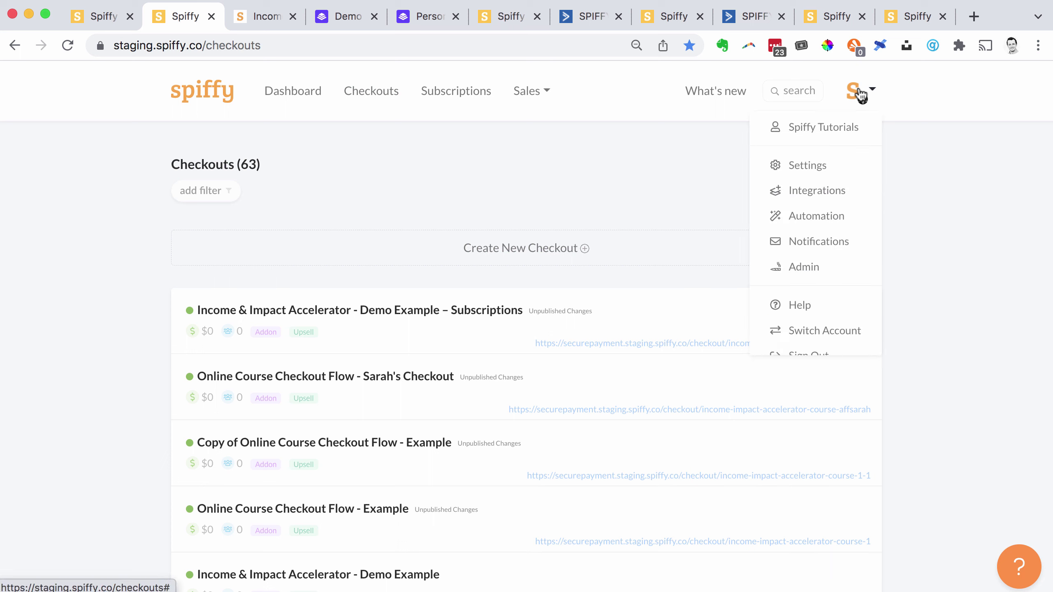
click(795, 168)
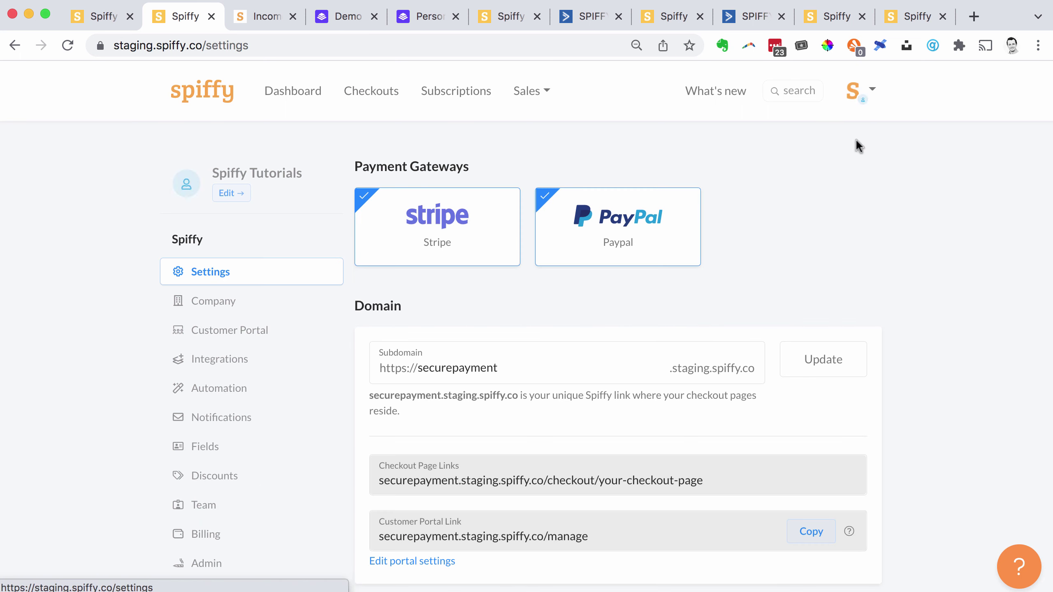
mouse_move(407, 226)
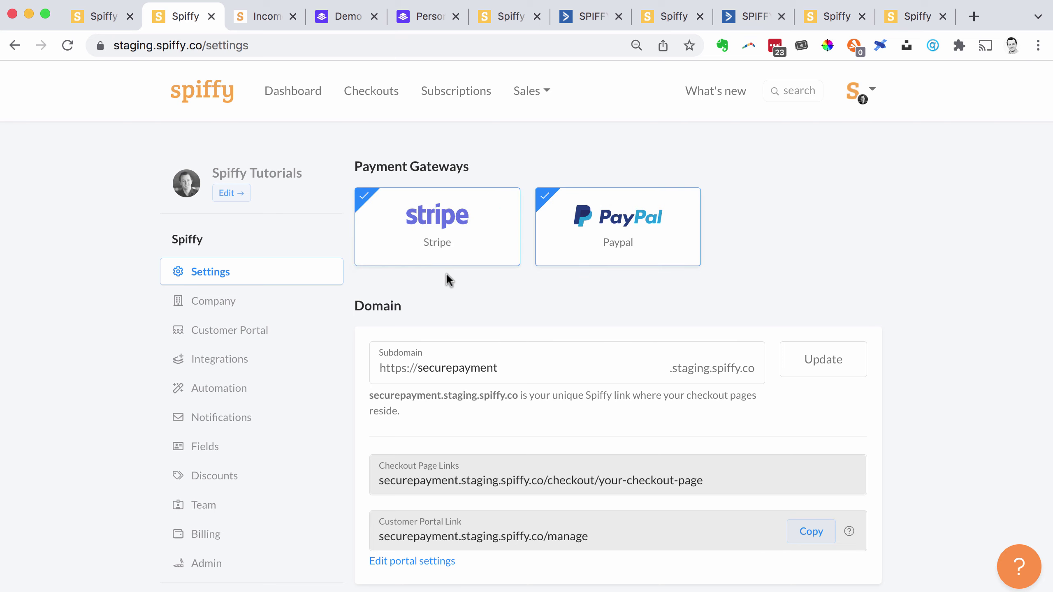
mouse_move(464, 255)
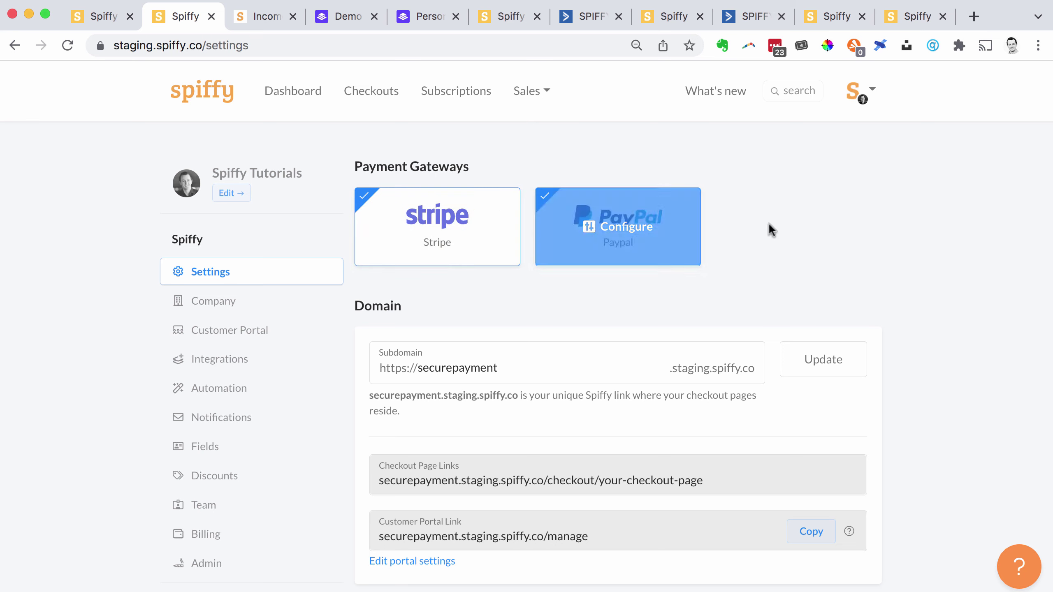
mouse_move(625, 207)
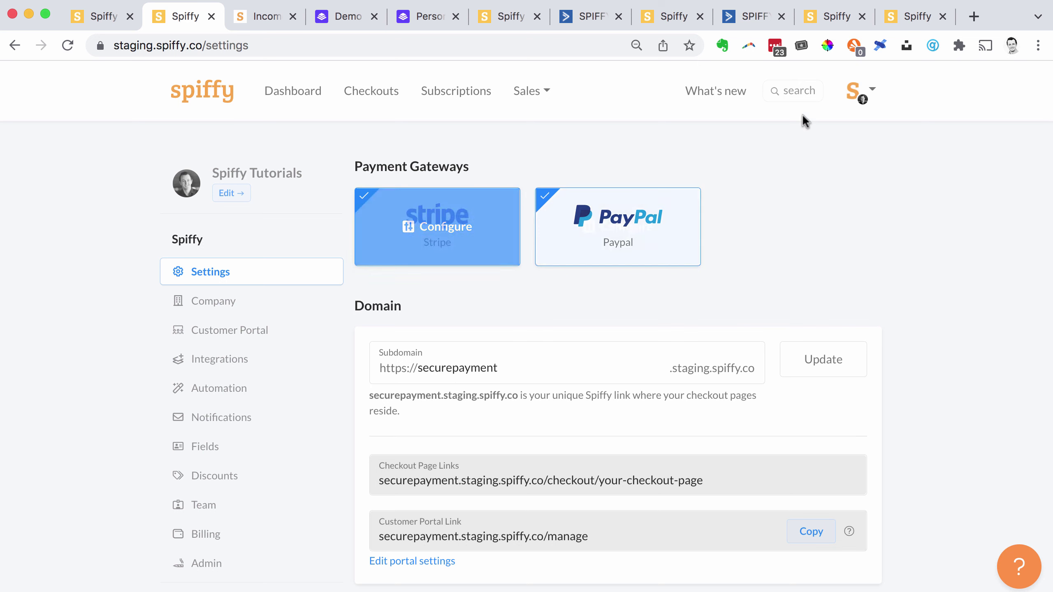
- Open the account's integrations page and review the active integrations
click(870, 98)
click(801, 190)
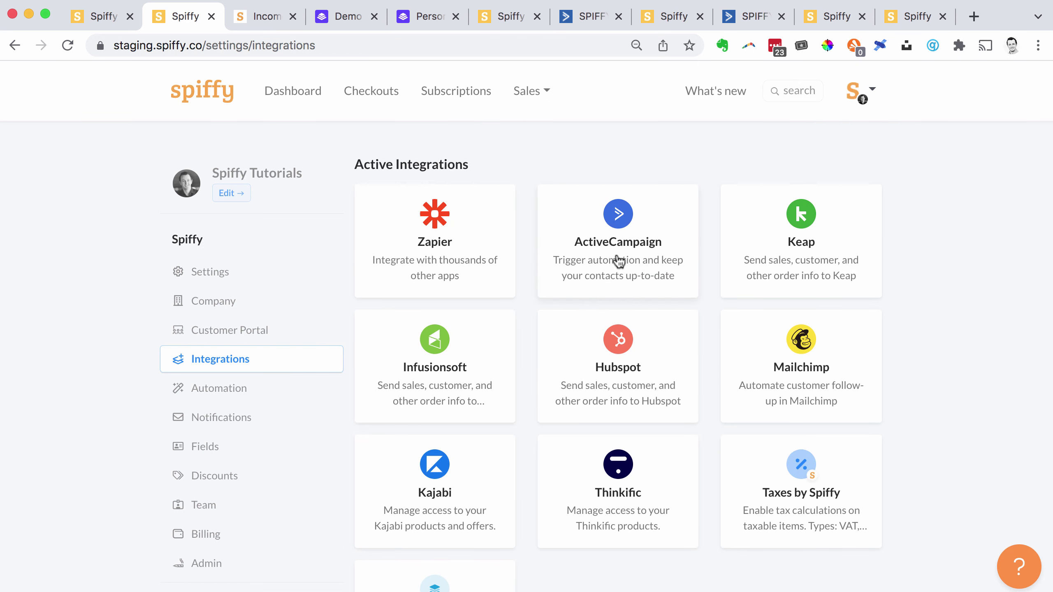
scroll(618, 261, down, 4)
scroll(618, 262, up, 2)
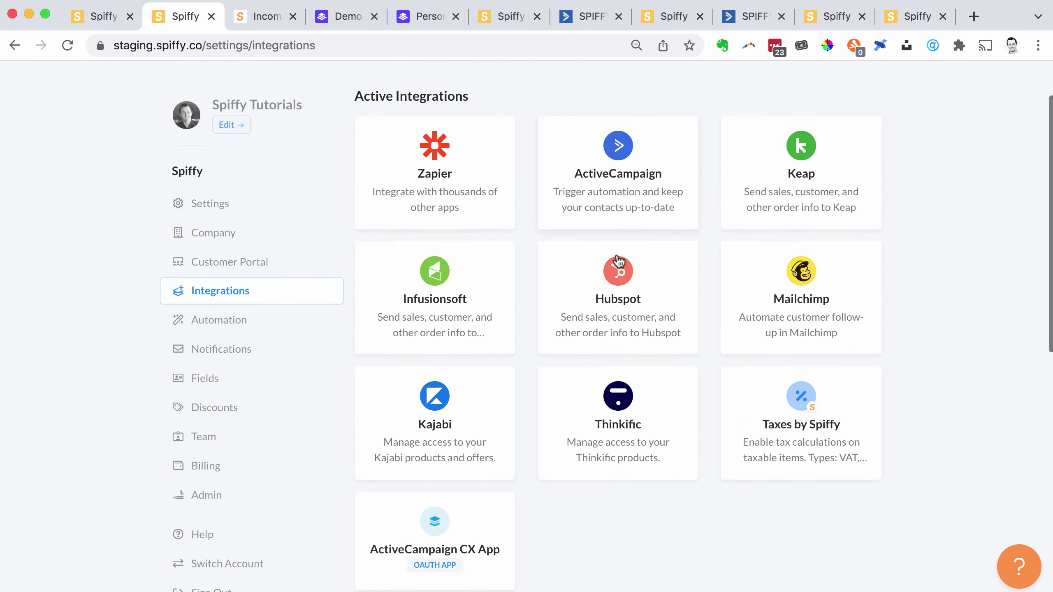
scroll(618, 261, down, 2)
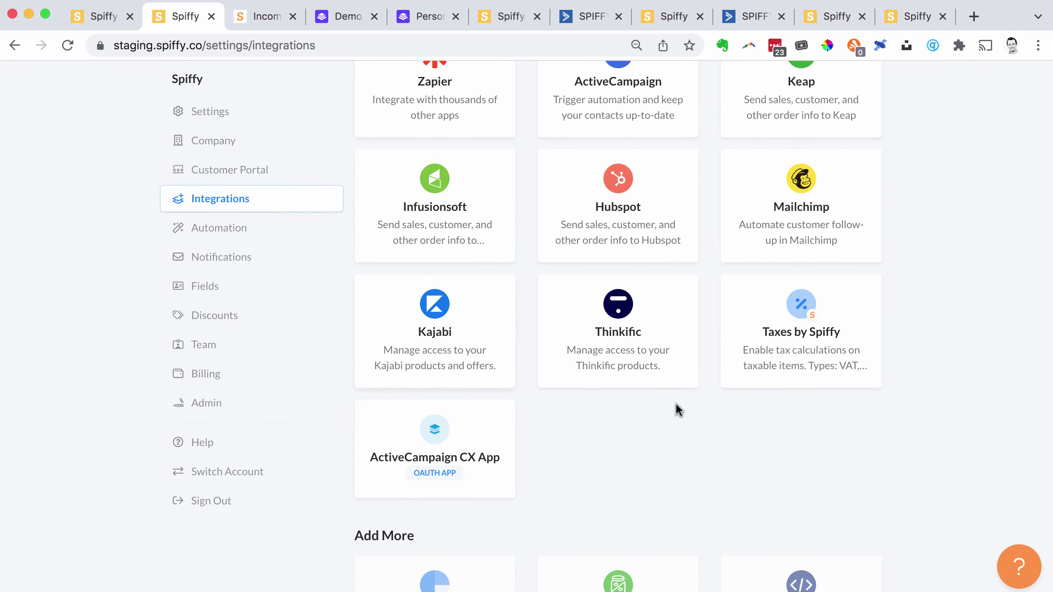
scroll(731, 379, up, 5)
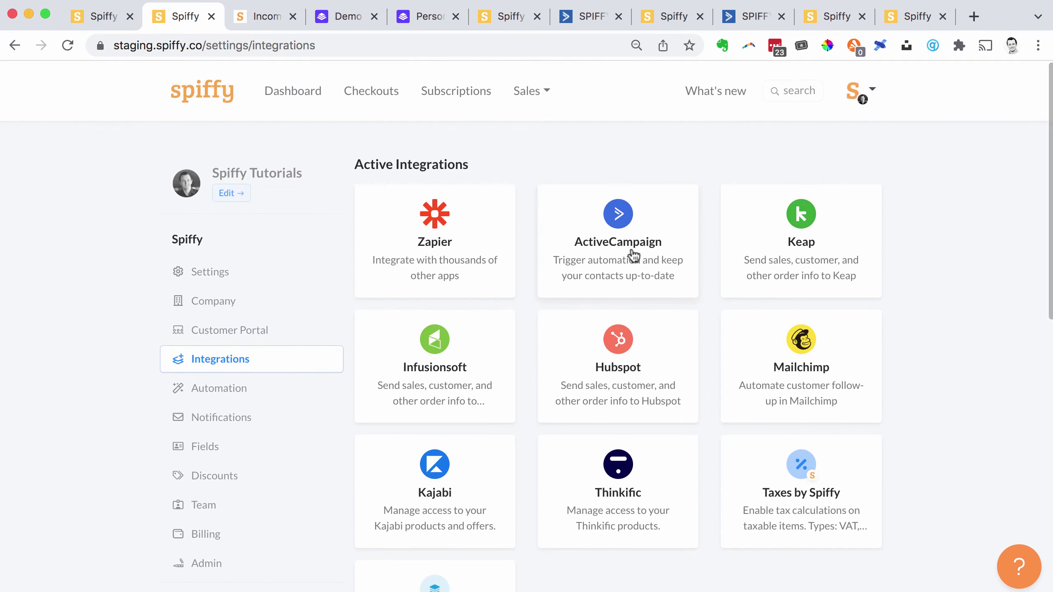
- Open the ActiveCampaign integration and review its connection details, Deep Data and site tracking settings
click(632, 251)
scroll(514, 401, down, 3)
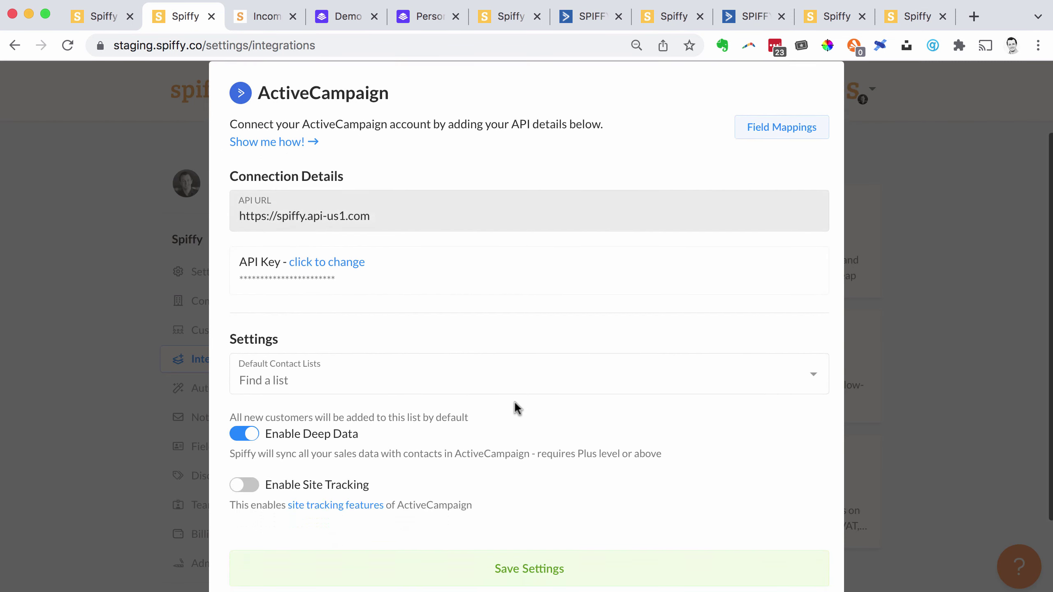
scroll(515, 401, up, 2)
scroll(464, 394, down, 2)
- Choose Spiffy Standalone and Testing Ground List as the default contact lists, and close the ActiveCampaign integration without saving
click(411, 384)
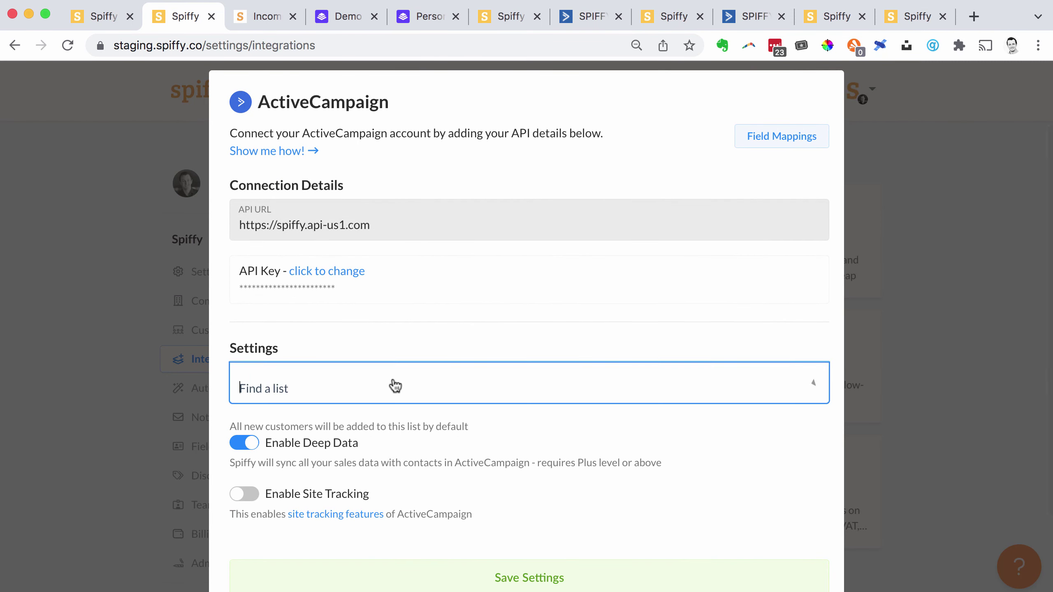
click(400, 200)
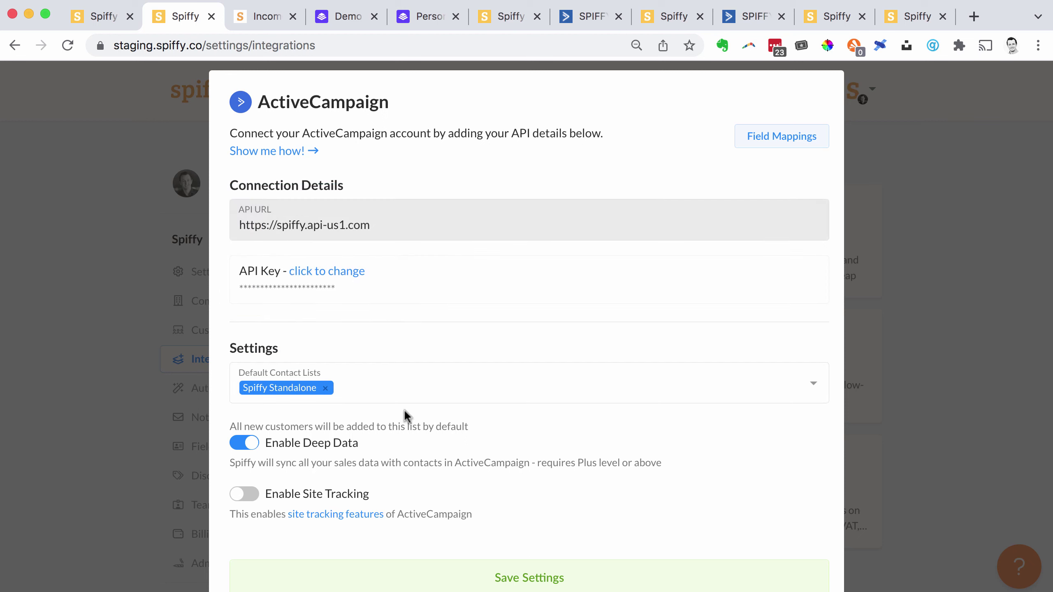
click(406, 393)
click(310, 229)
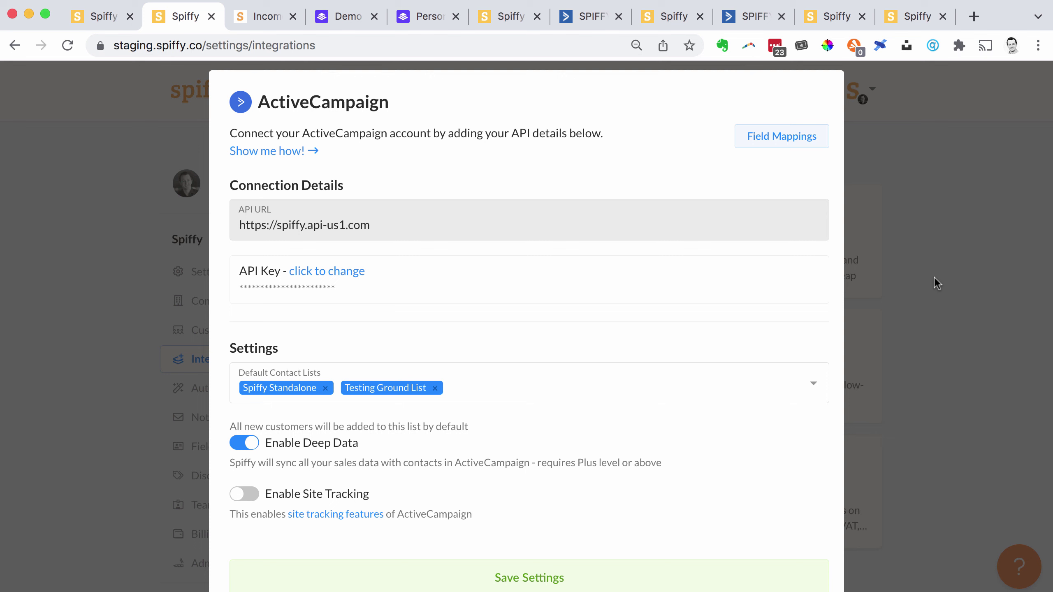
click(911, 290)
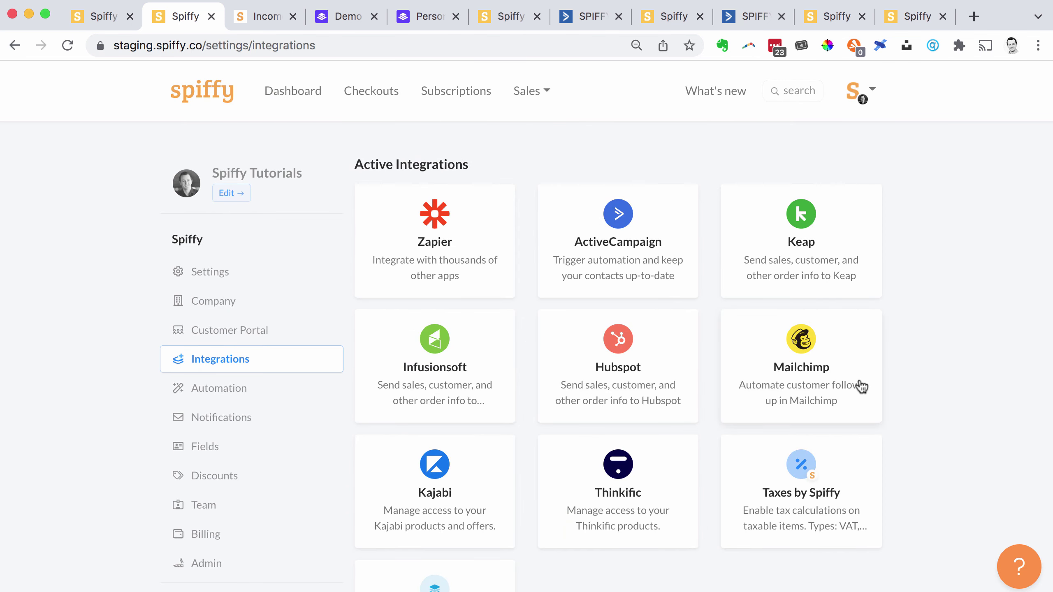
- Examine the additional integrations that can be added, including the analytics, tax, membership and affiliate tracking options
scroll(736, 402, down, 7)
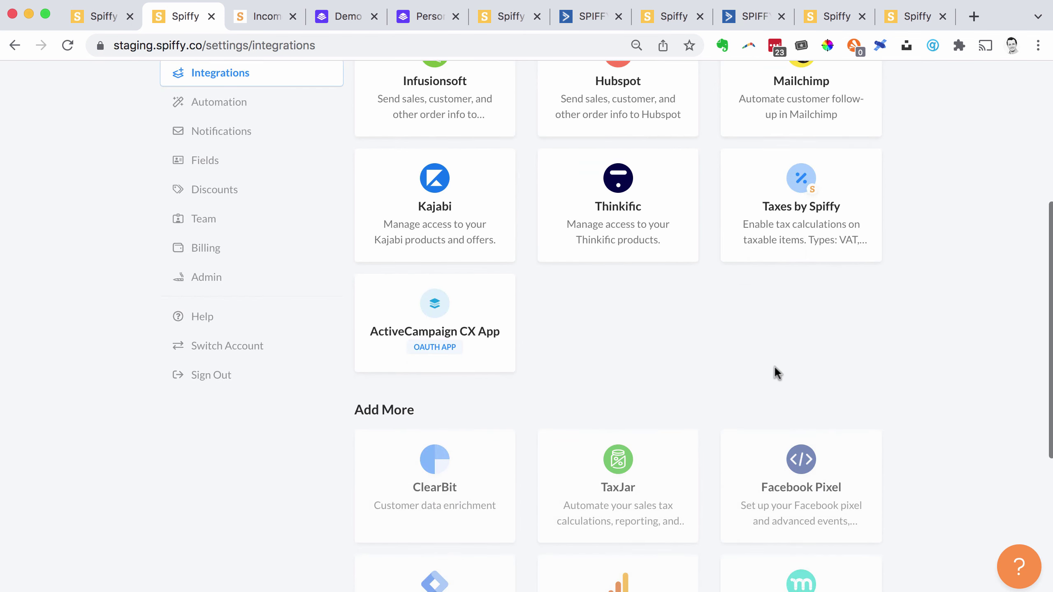
scroll(775, 367, down, 7)
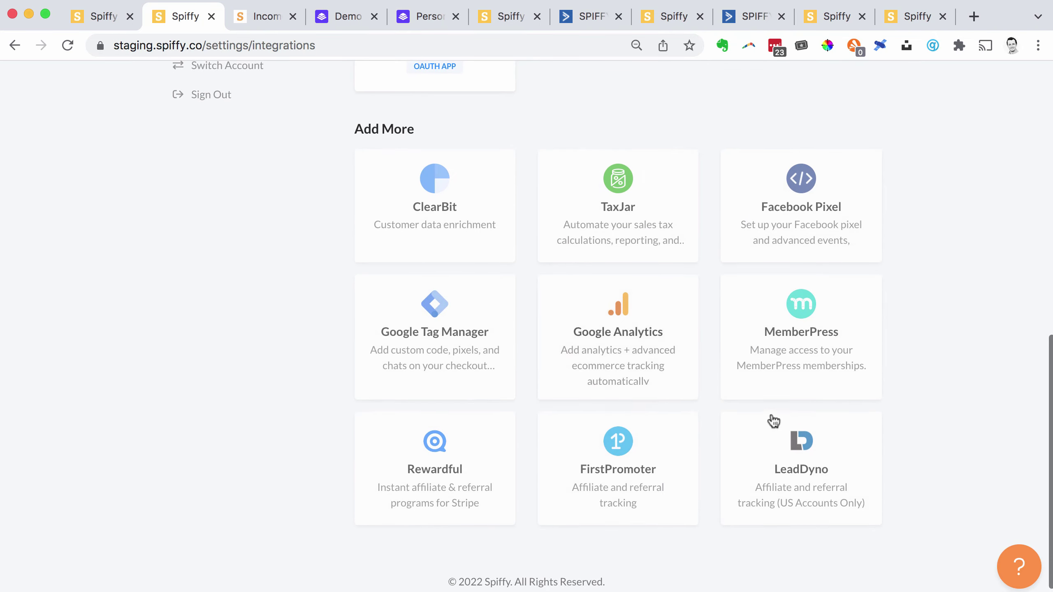
scroll(800, 399, up, 2)
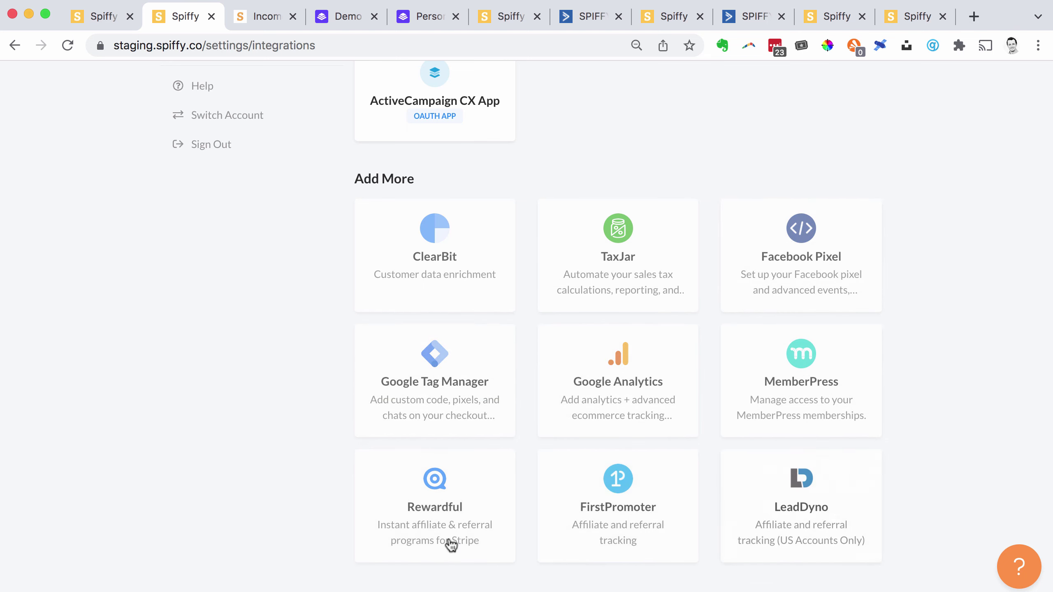
- Create a new subscription product named Online Course, leaving it non-taxable
scroll(957, 325, down, 2)
scroll(949, 348, up, 10)
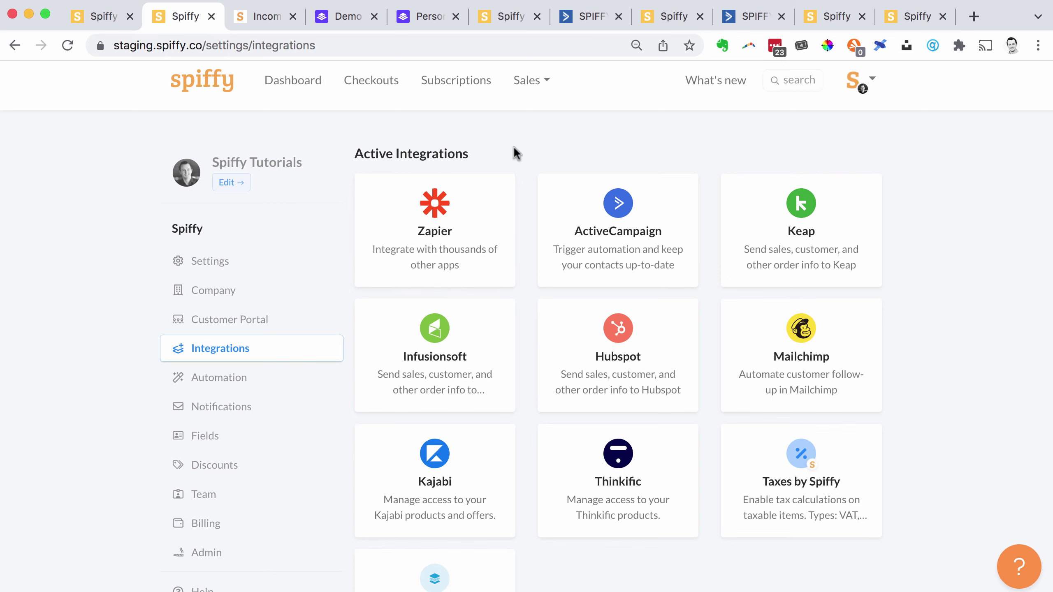
scroll(513, 145, up, 1)
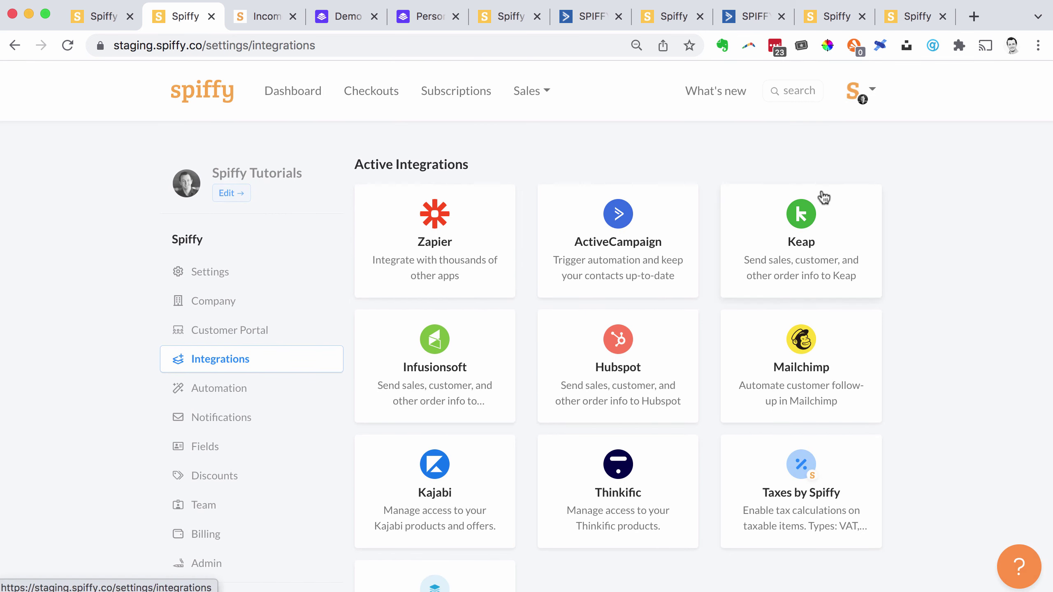
click(452, 93)
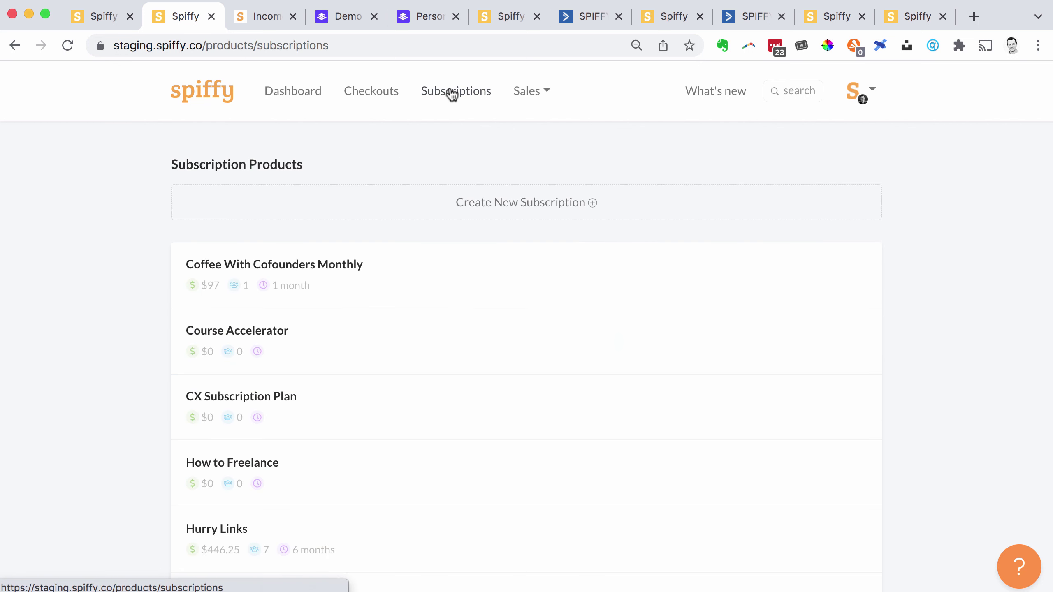
click(513, 201)
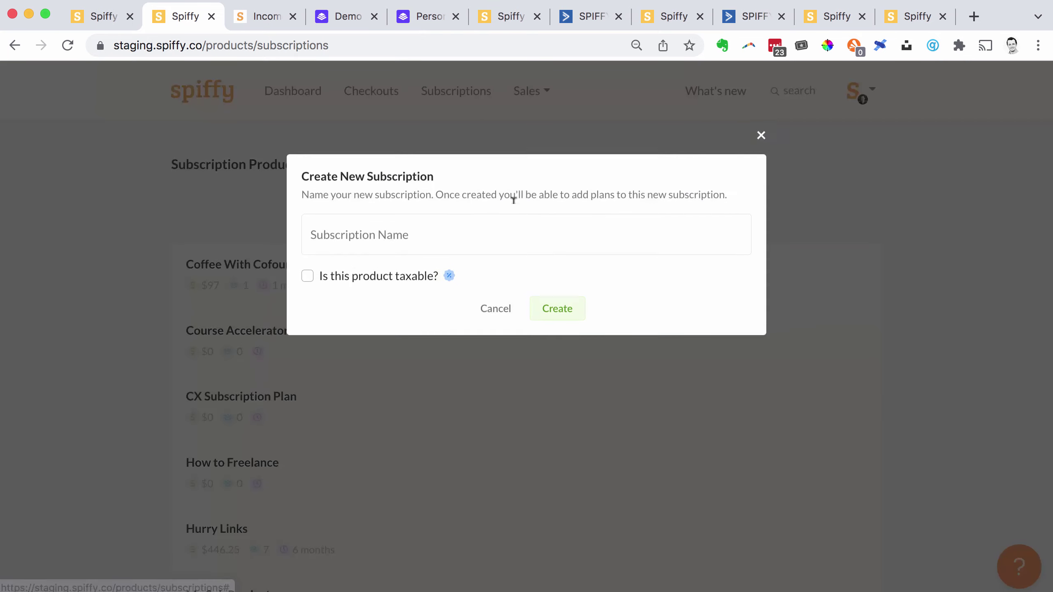
click(439, 240)
text(Online Course)
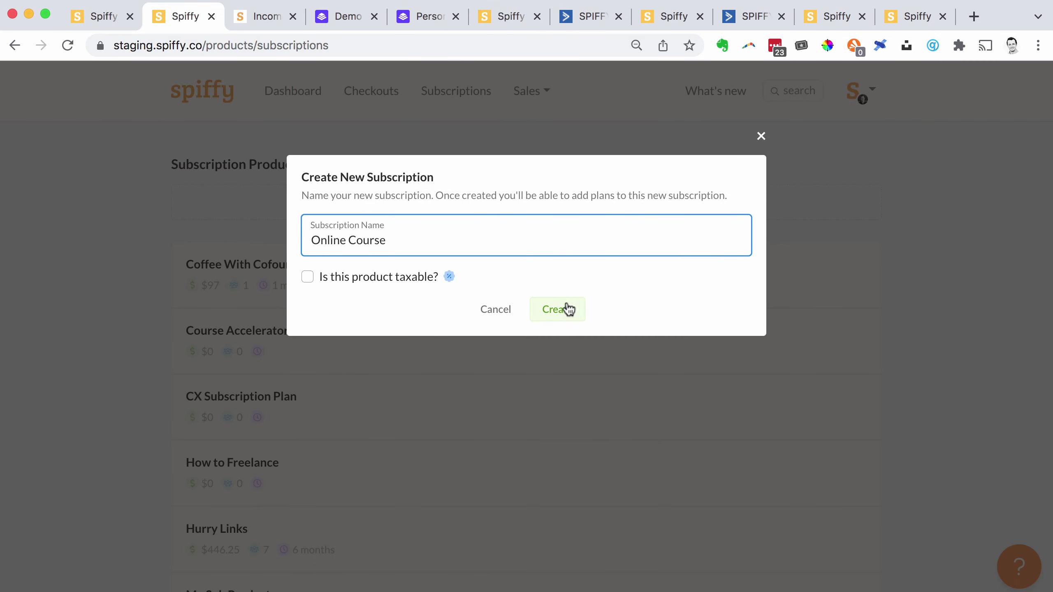
click(567, 308)
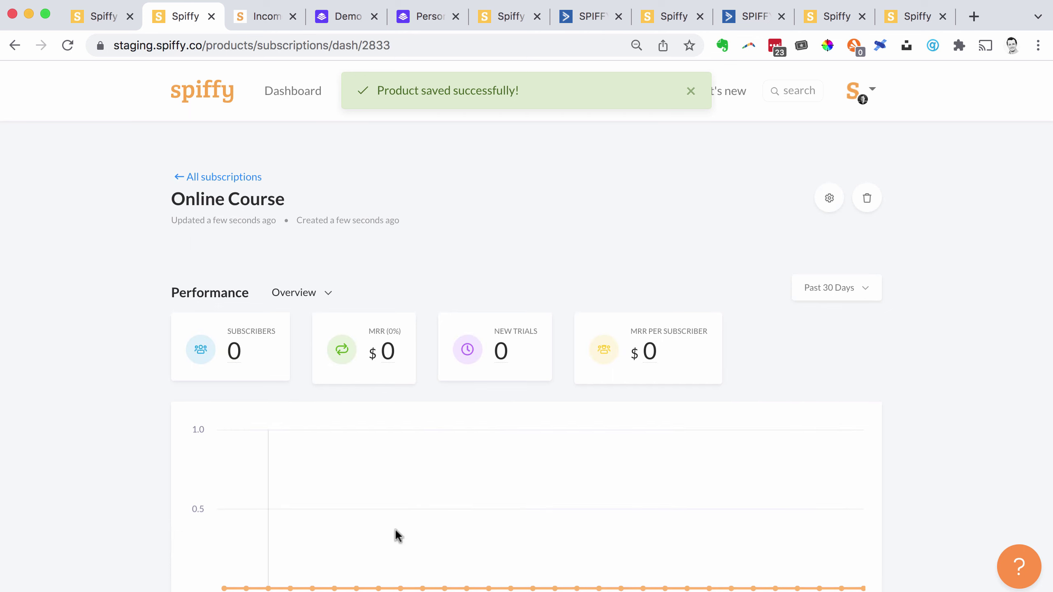
- Dismiss the save notification and examine the Online Course performance overview, tiers and plans, and active checkouts
scroll(789, 385, down, 5)
scroll(792, 387, up, 4)
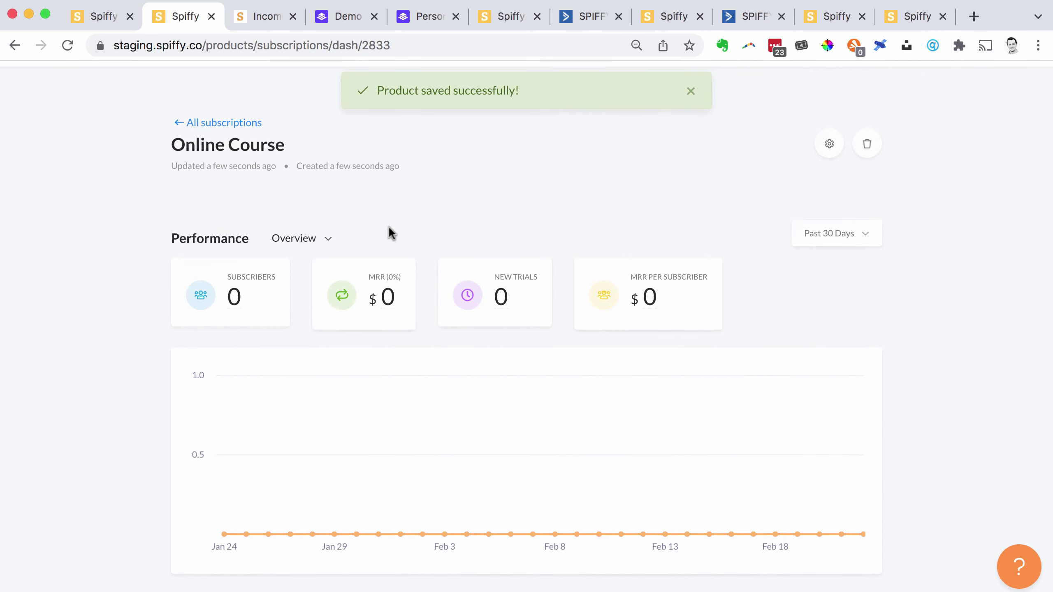
scroll(387, 232, up, 1)
click(689, 95)
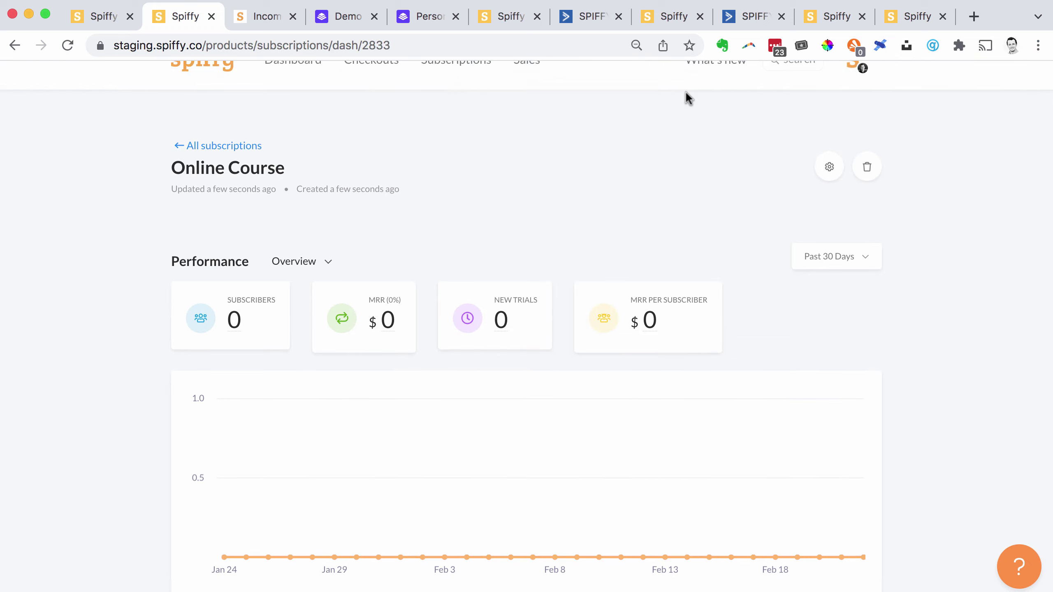
scroll(578, 192, up, 1)
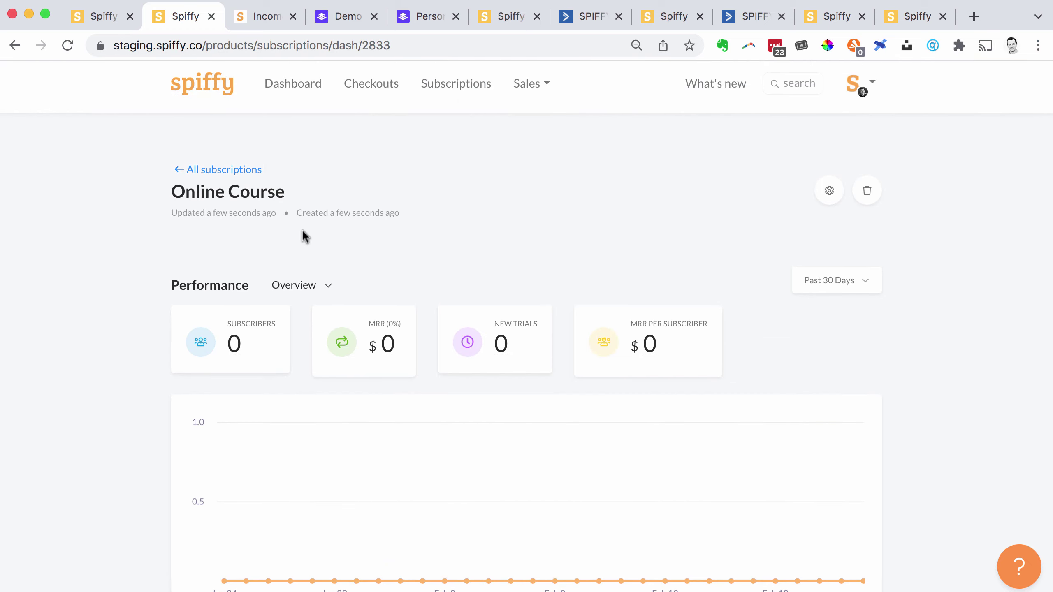
scroll(547, 255, down, 7)
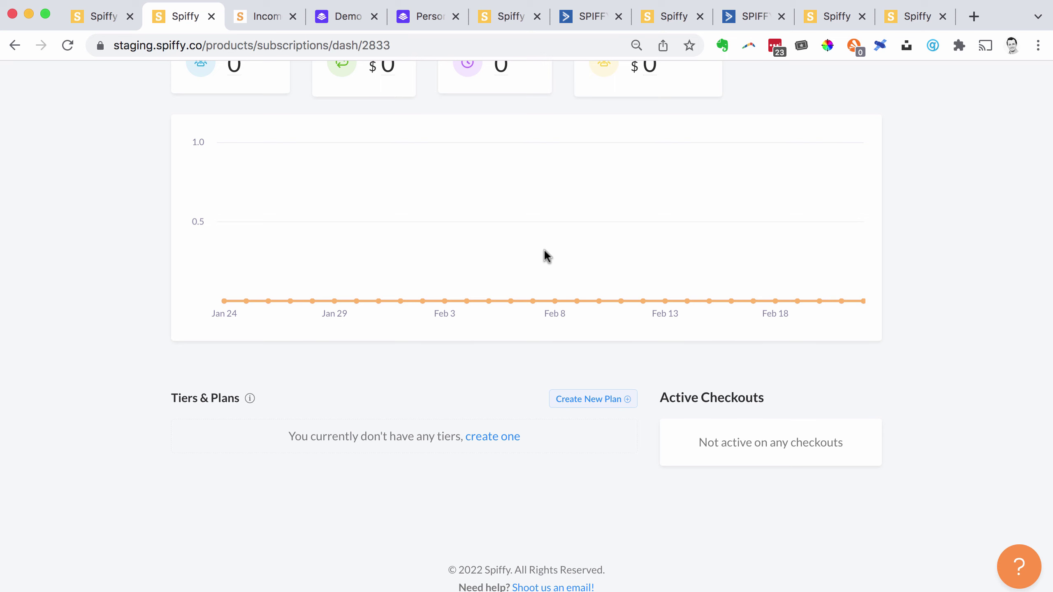
scroll(547, 255, up, 7)
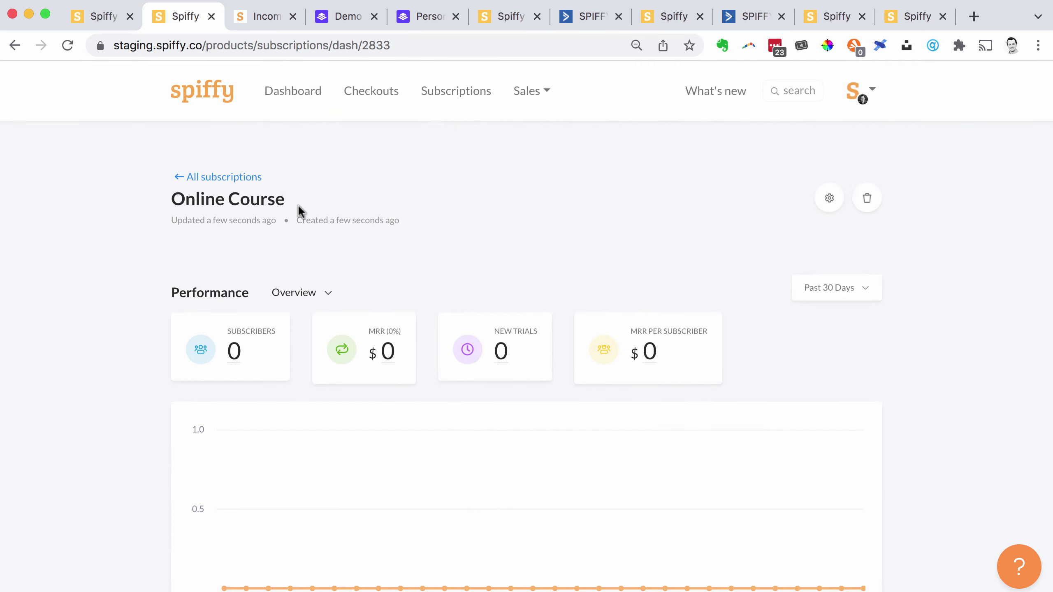
scroll(392, 249, down, 7)
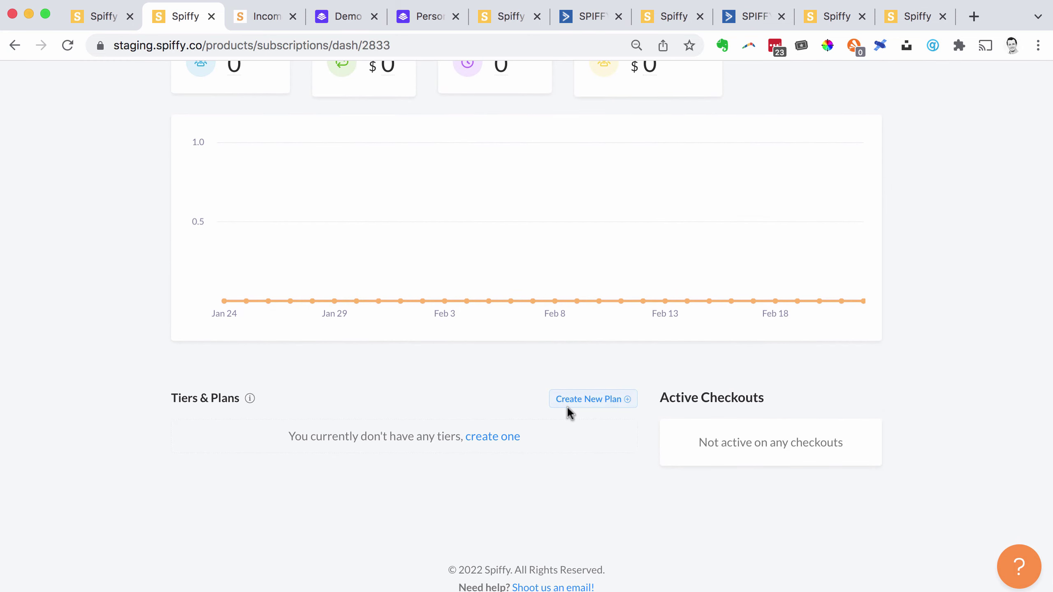
- Create a subscription plan for Online Course named Monthly, priced at $97.00 with a Monthly frequency
click(568, 406)
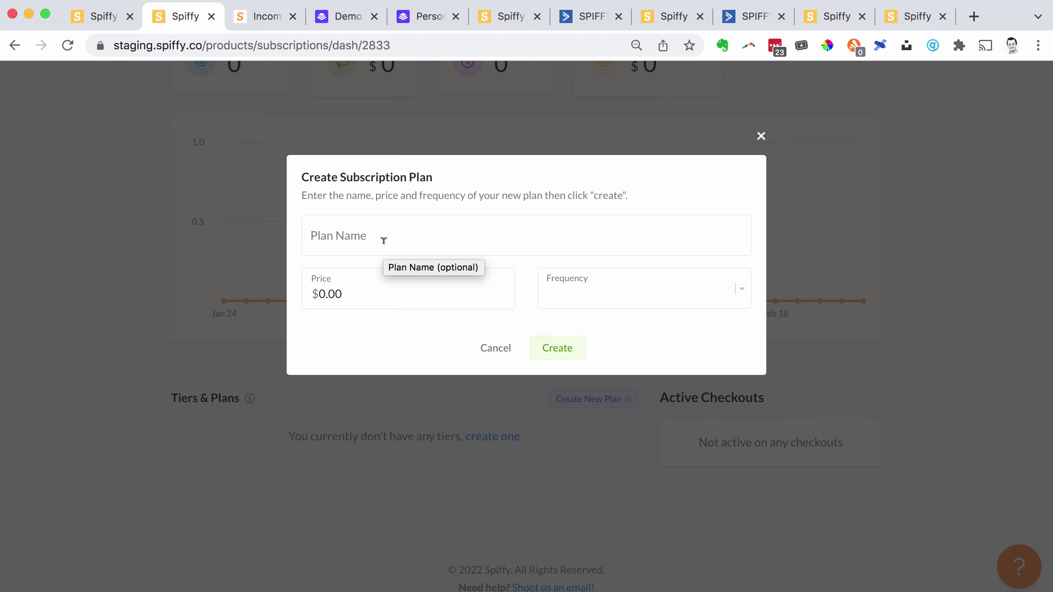
click(335, 236)
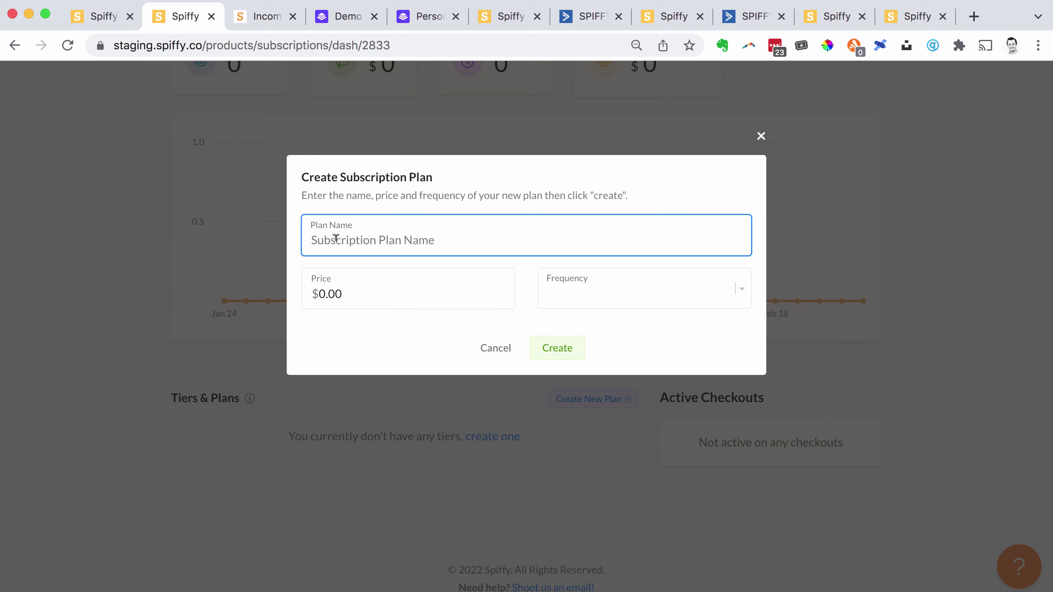
text(Monthly)
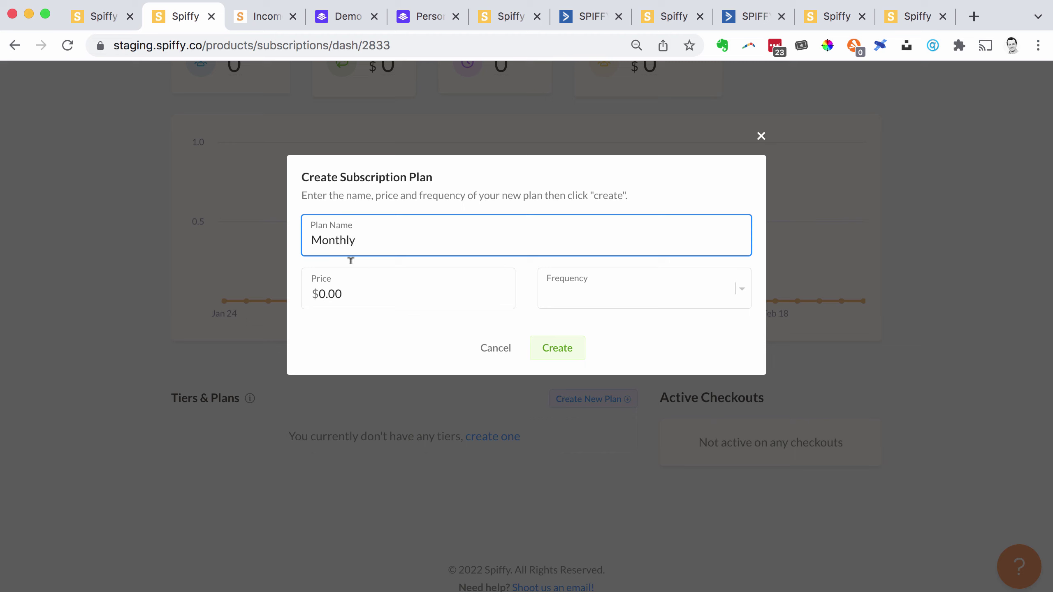
click(341, 280)
key(super+a)
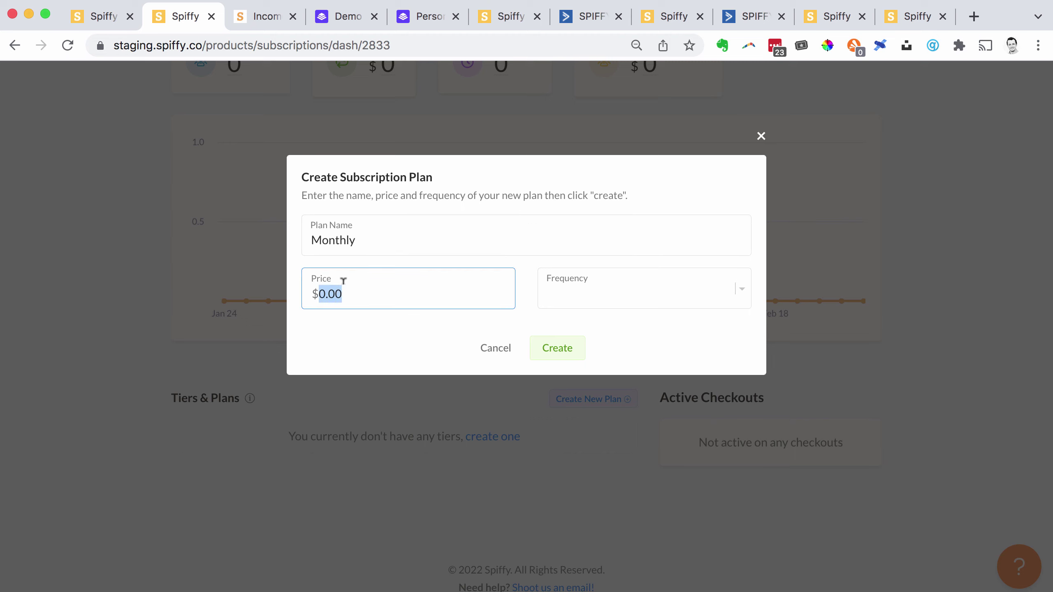
text(97)
click(602, 275)
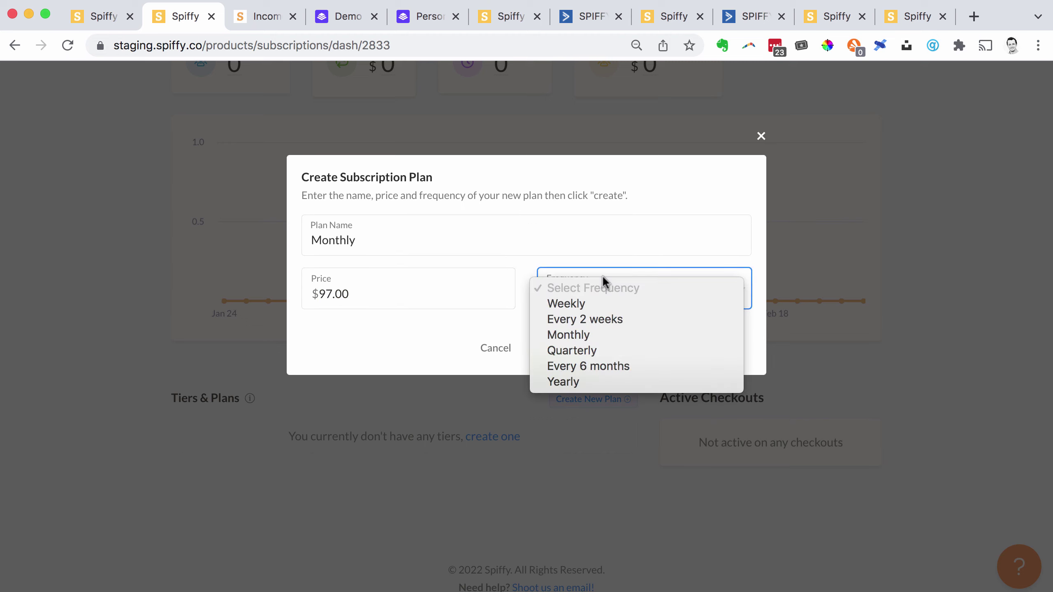
click(578, 338)
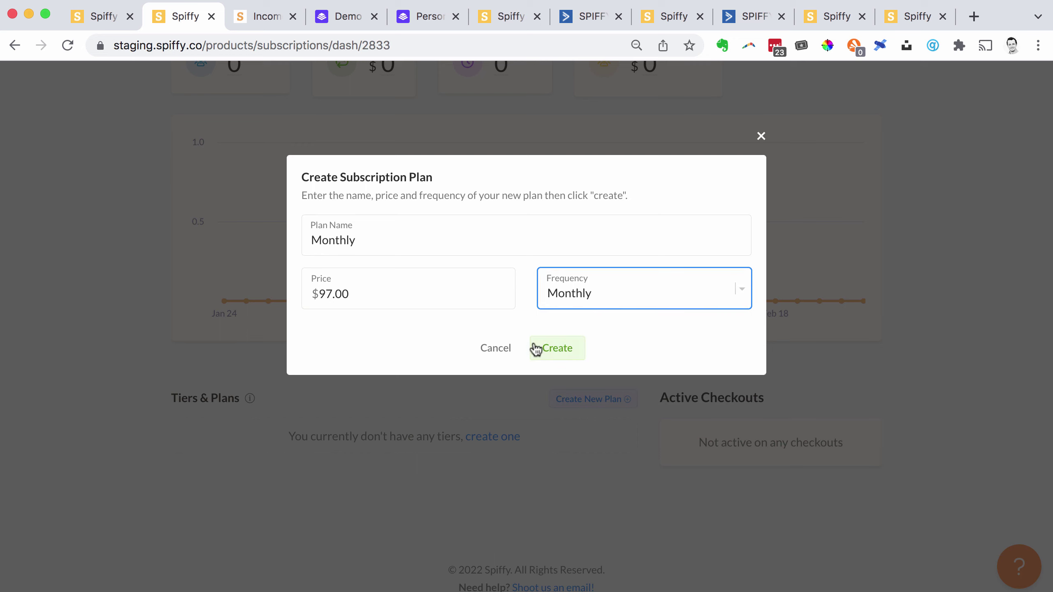
click(558, 350)
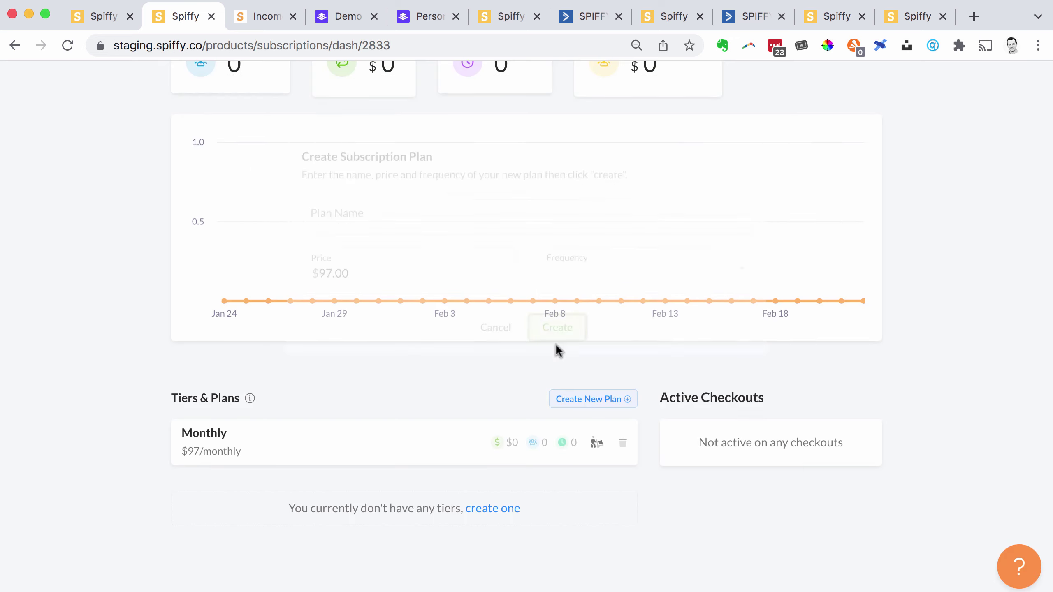
- Create a second Online Course plan named Annual, priced at $697.00 with a Yearly frequency
click(578, 402)
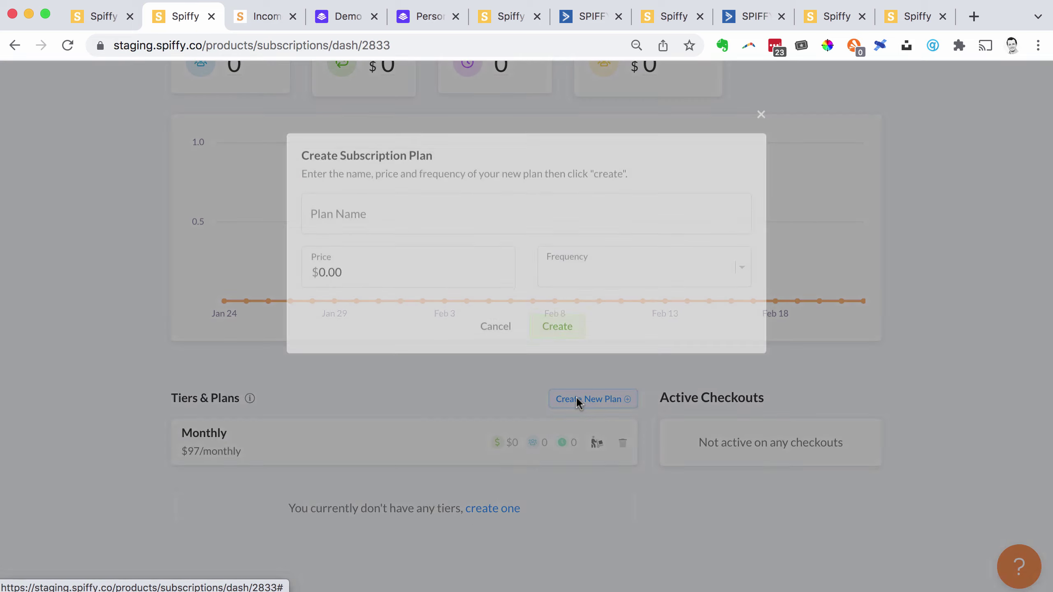
text(Annual)
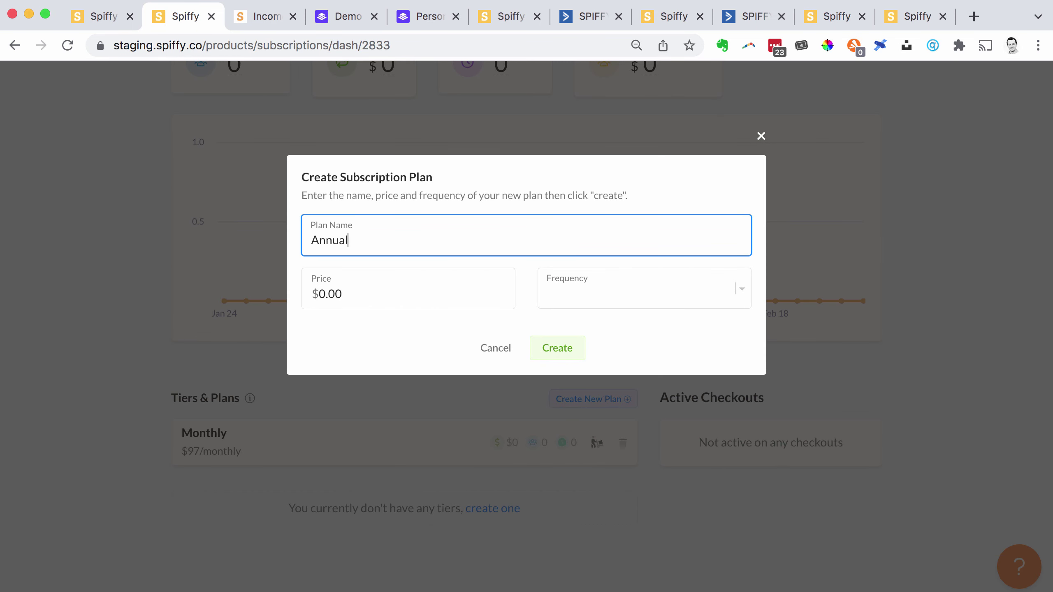
click(351, 281)
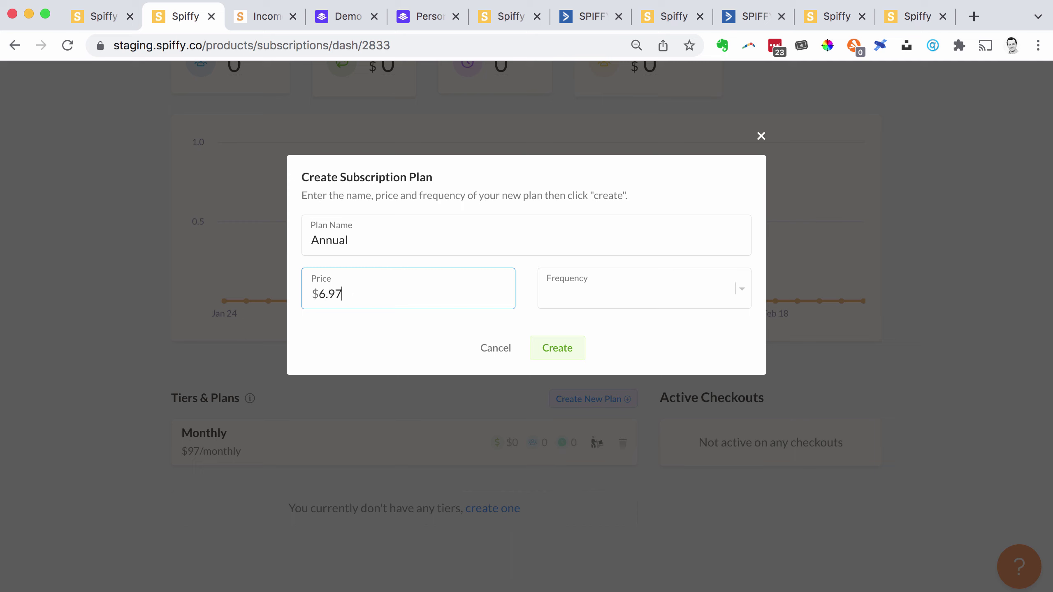
click(569, 289)
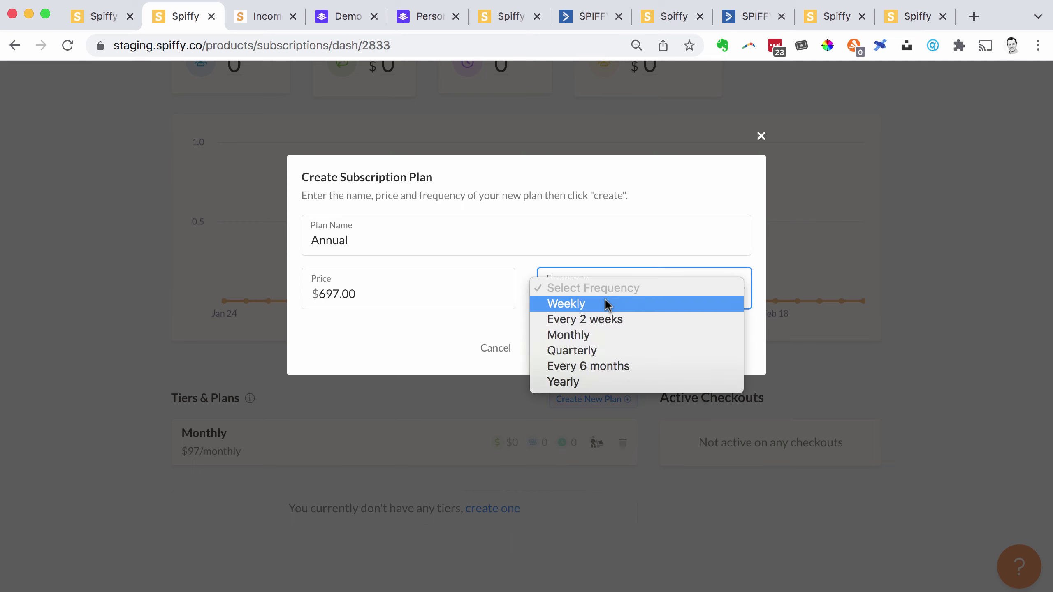
click(584, 383)
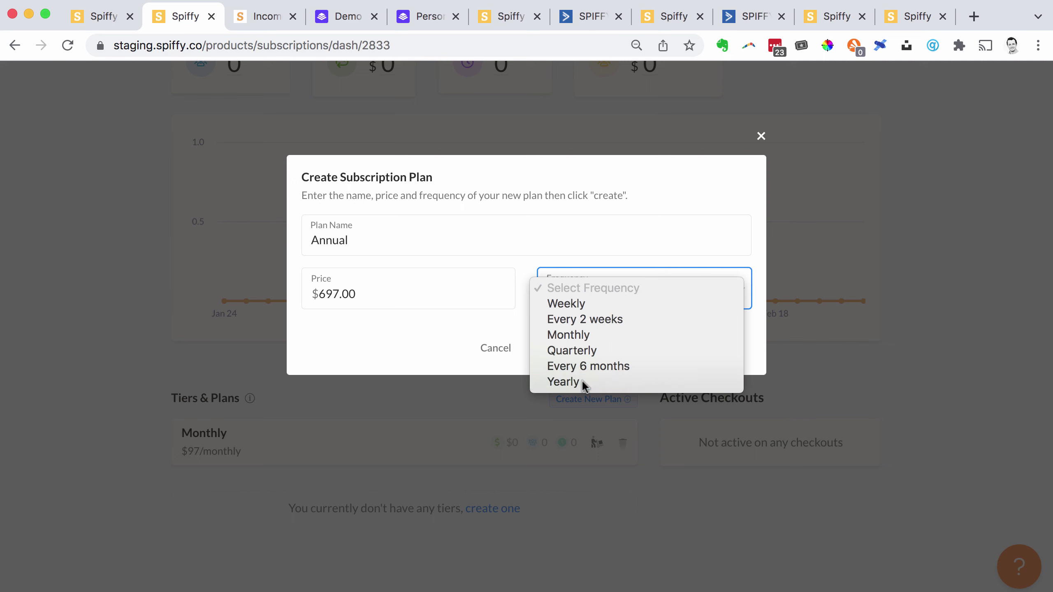
click(559, 349)
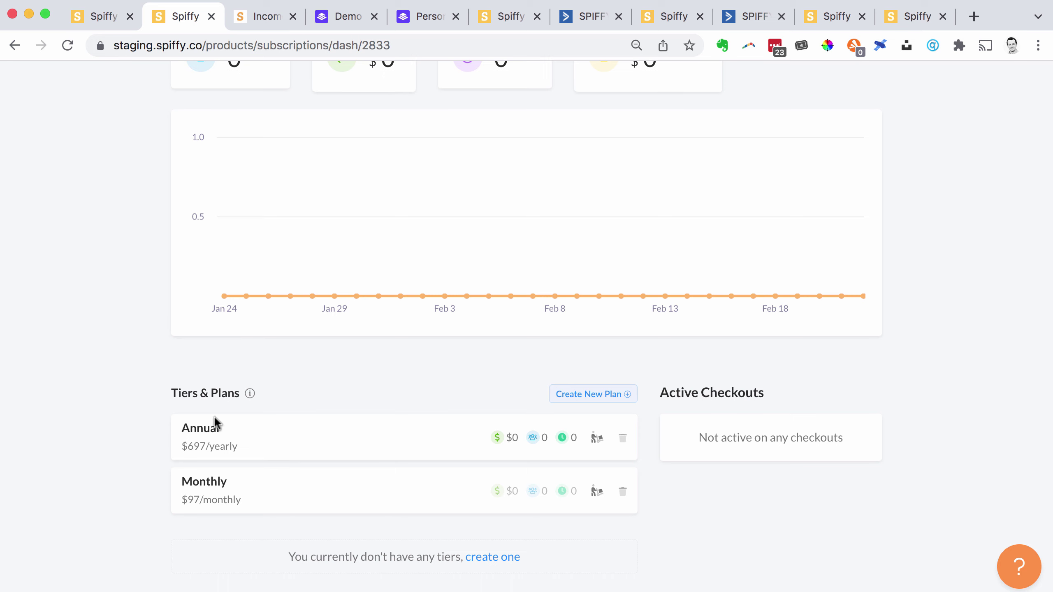
- Go to the checkouts list and open "Income & Impact Accelerator - Demo Example – Subscriptions" for editing
scroll(286, 498, up, 1)
scroll(287, 498, down, 2)
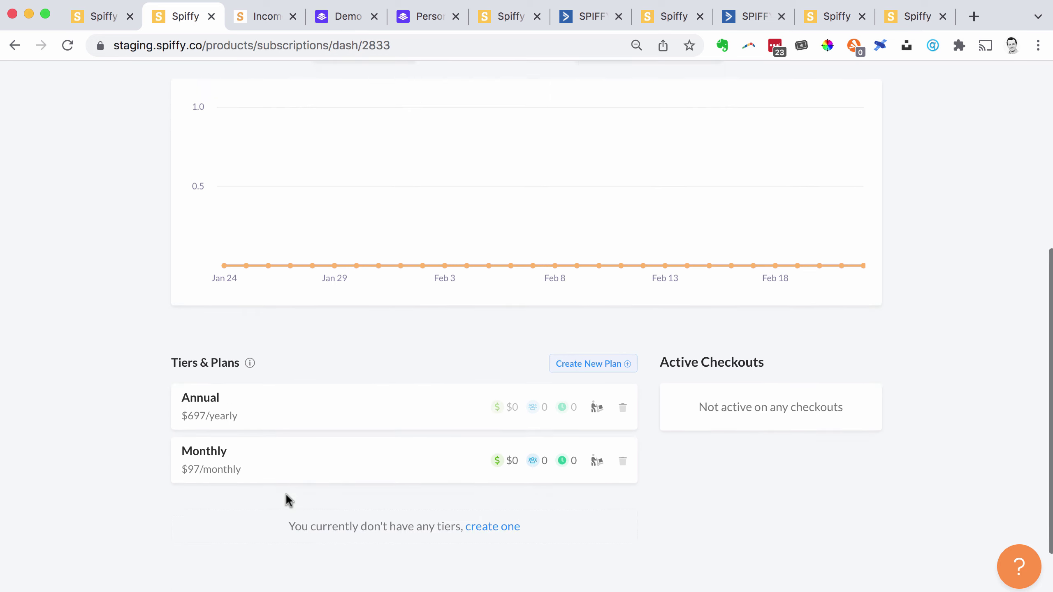
scroll(289, 433, up, 10)
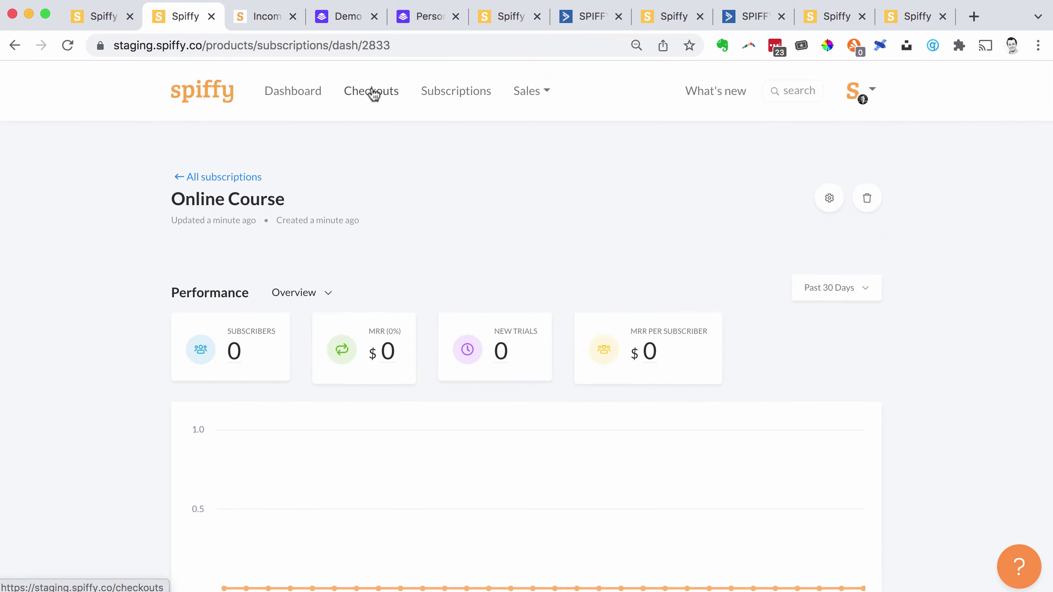
click(373, 93)
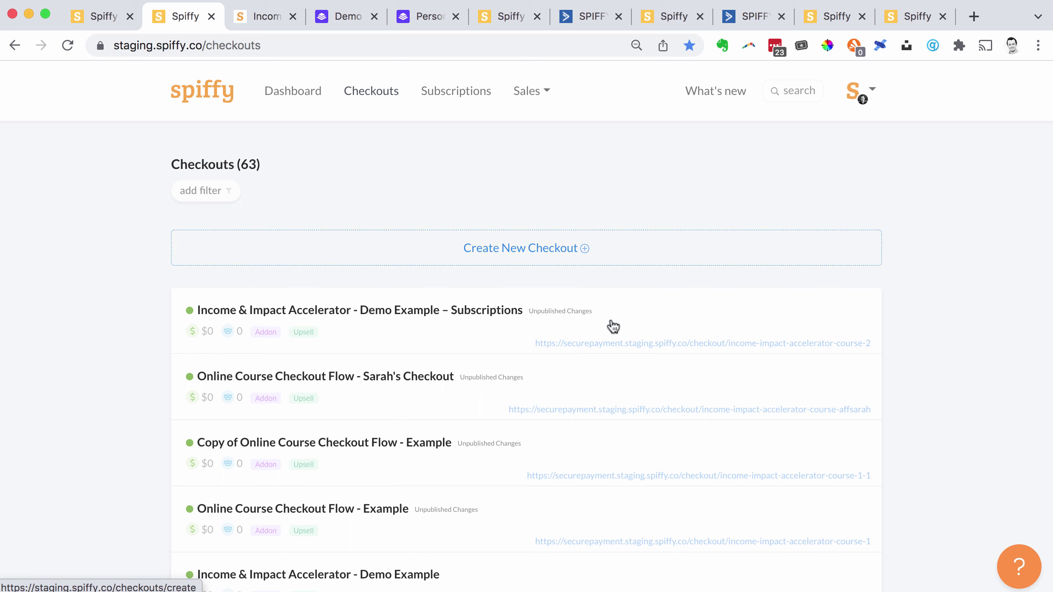
mouse_move(773, 326)
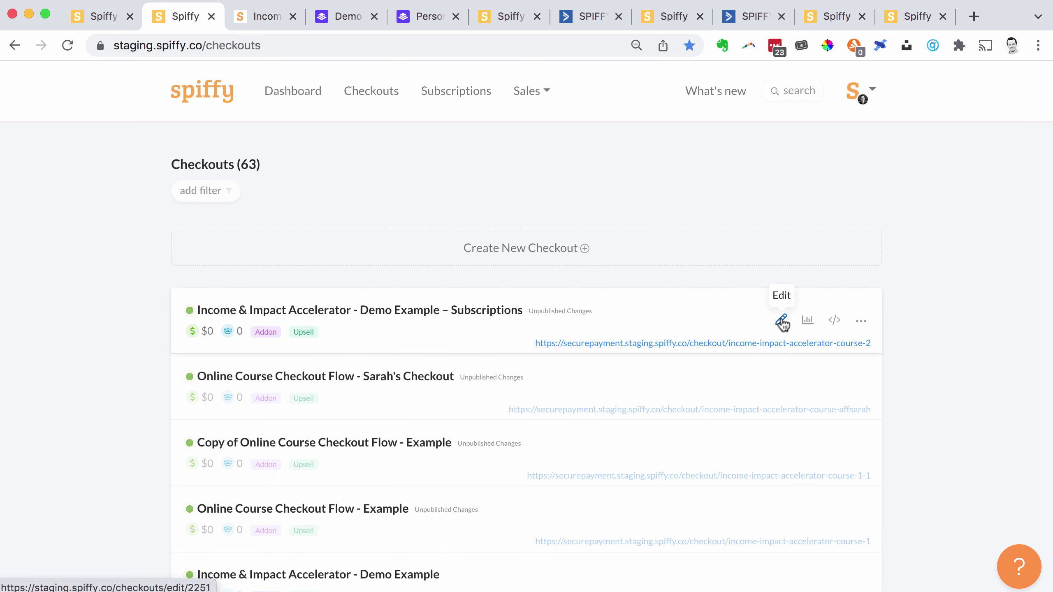
click(782, 323)
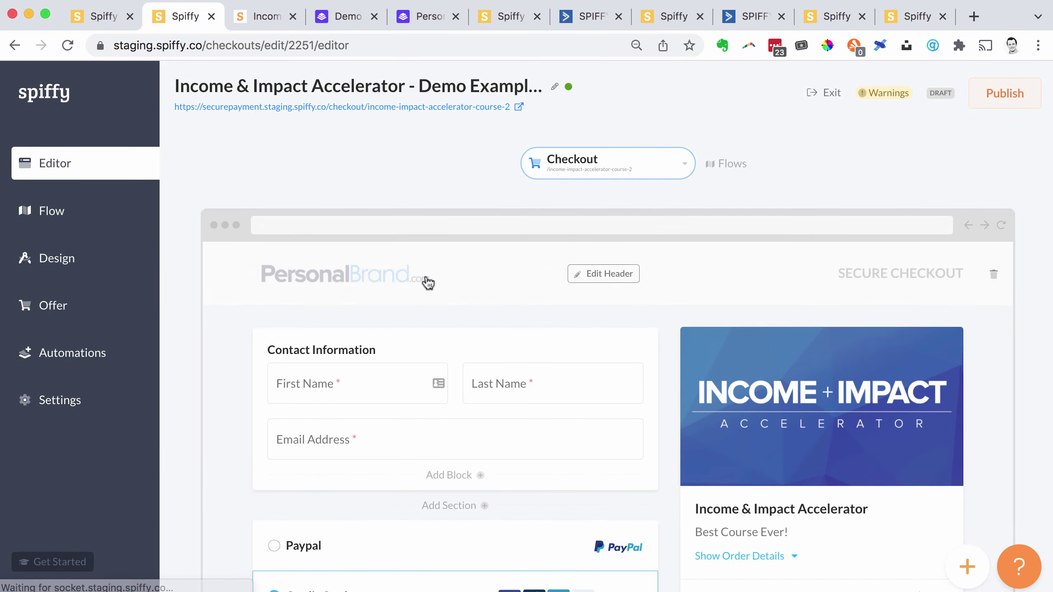
- Examine the checkout page's contact form, payment options, order summary and Course Accelerator add-on offer in the editor
scroll(754, 274, down, 5)
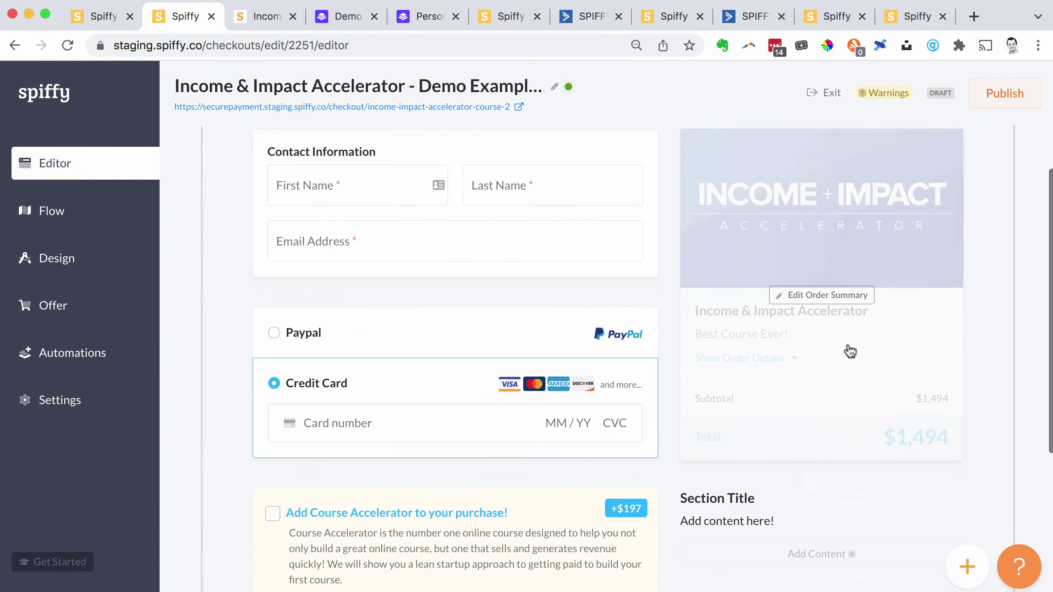
scroll(776, 437, down, 3)
scroll(607, 221, up, 2)
scroll(591, 286, down, 3)
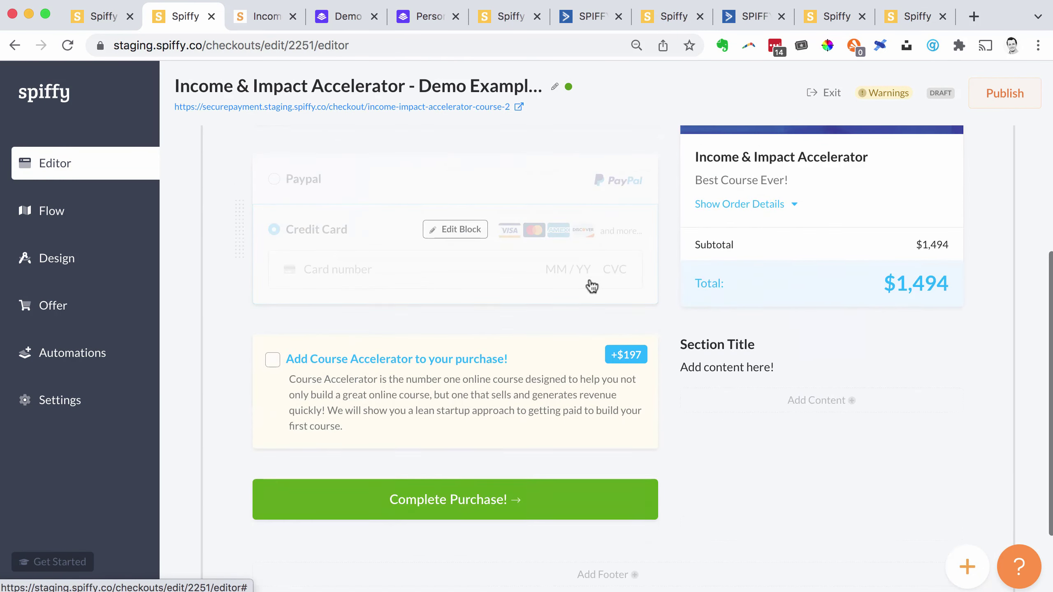
scroll(399, 376, up, 3)
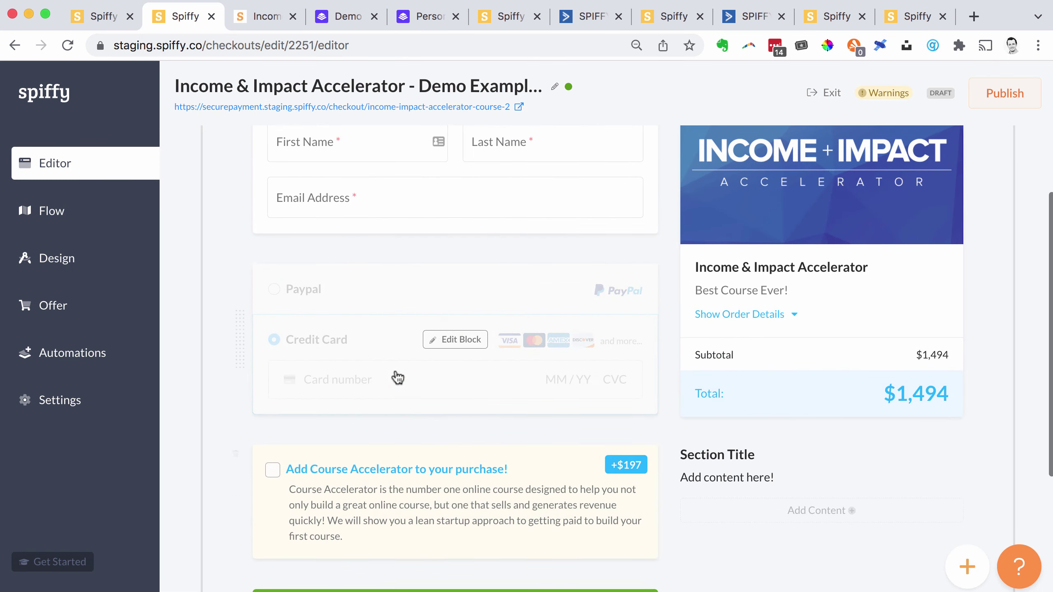
scroll(398, 378, up, 3)
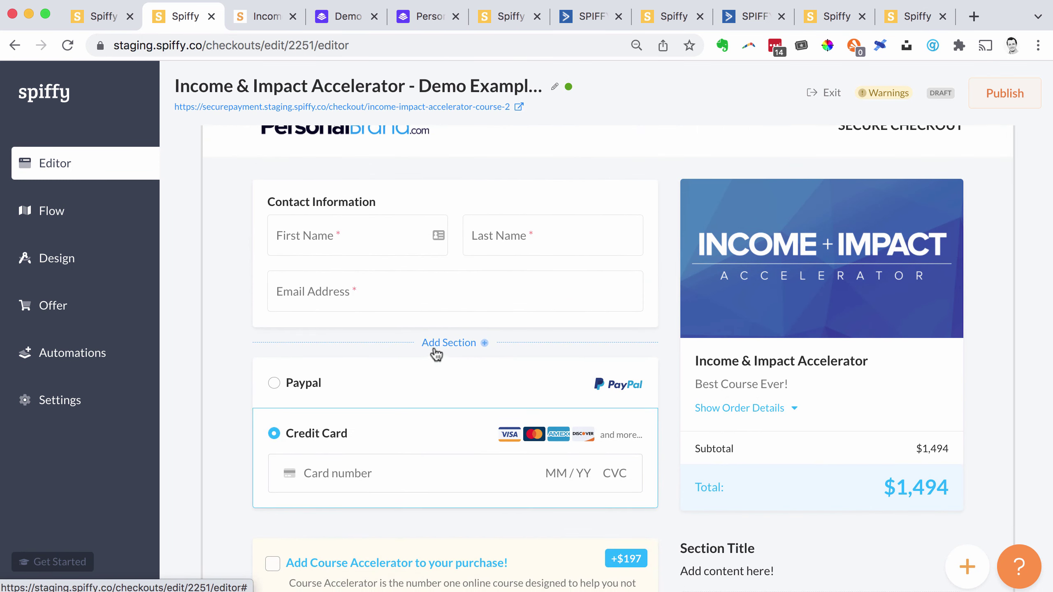
scroll(382, 372, up, 3)
scroll(382, 372, down, 3)
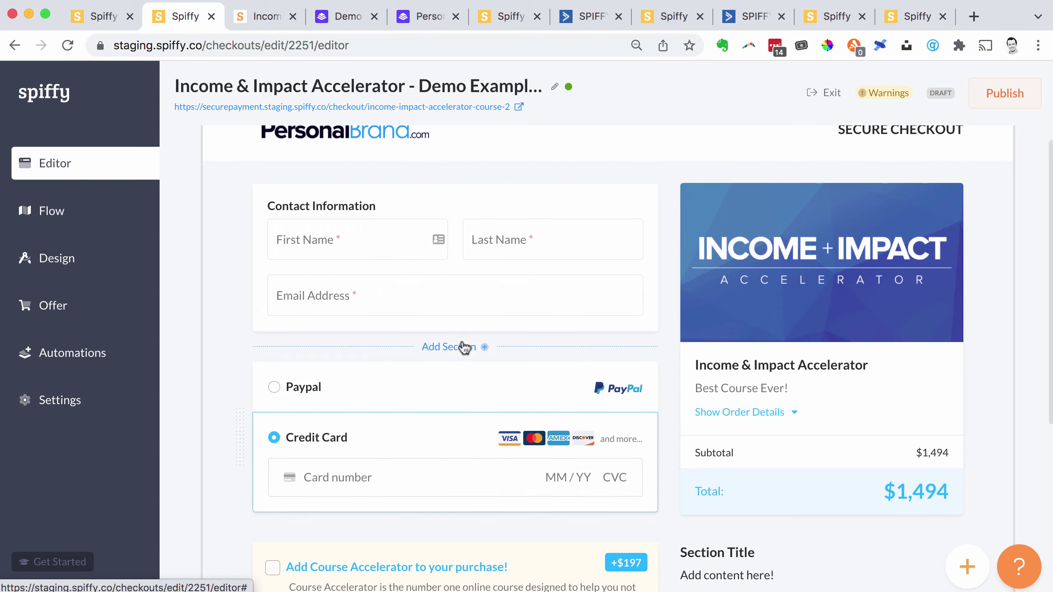
- Add a Subscriptions section below the contact information with a first option using the Online Course Annual plan
click(464, 347)
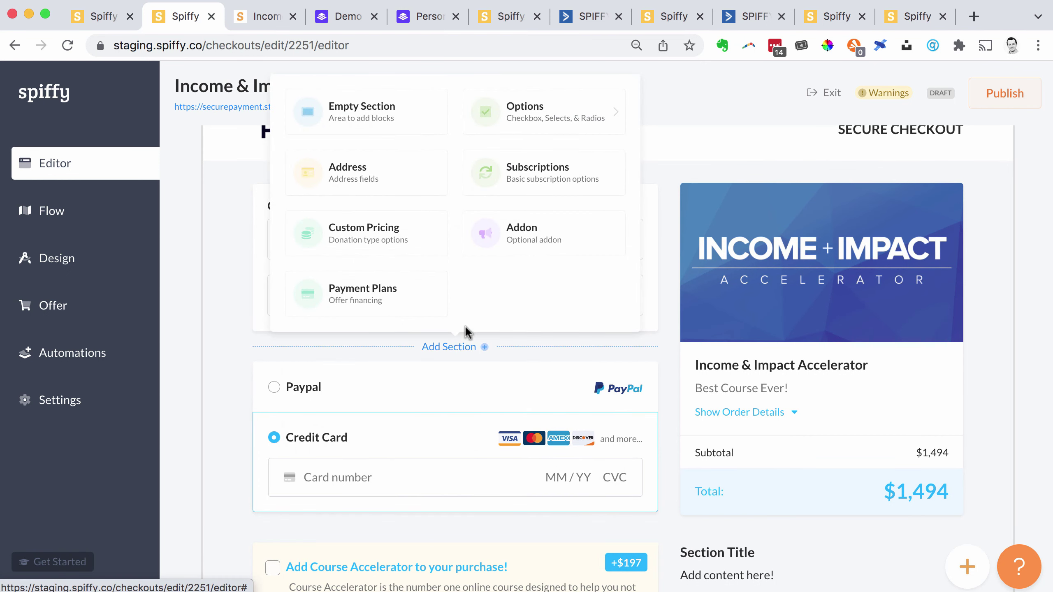
click(525, 182)
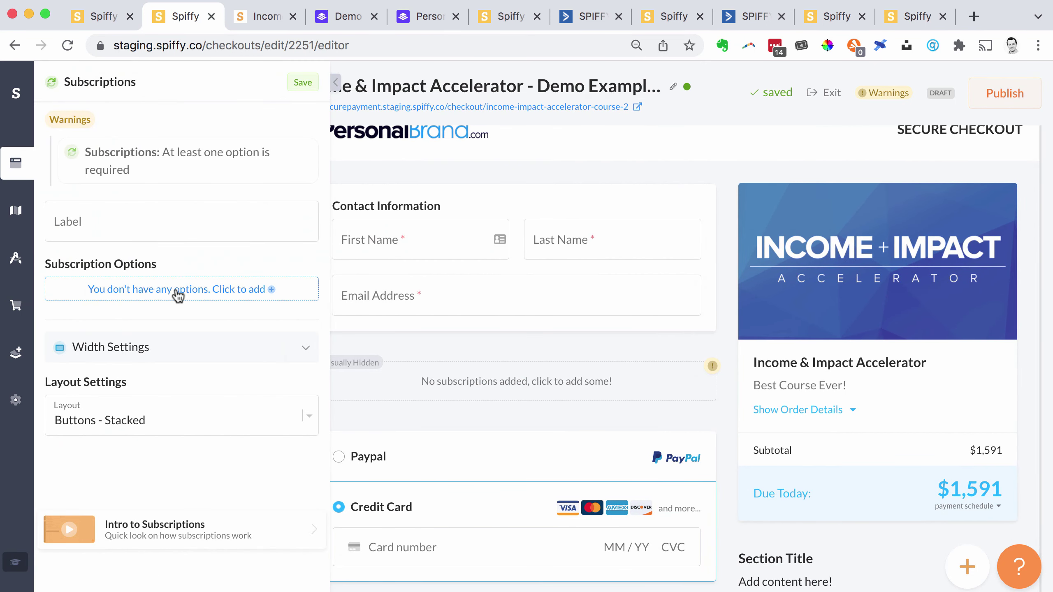
click(142, 290)
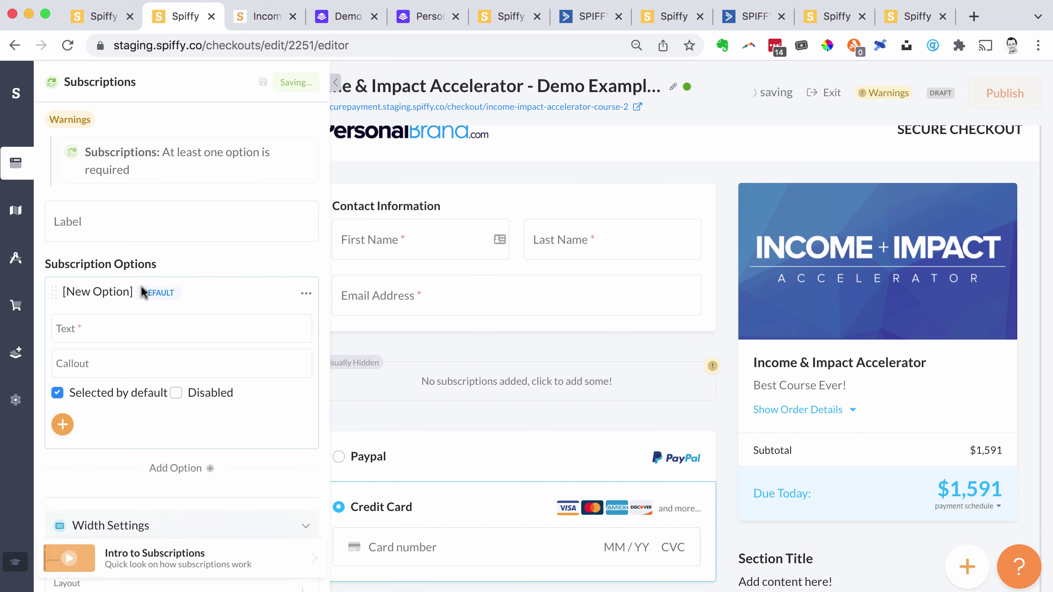
scroll(203, 390, down, 3)
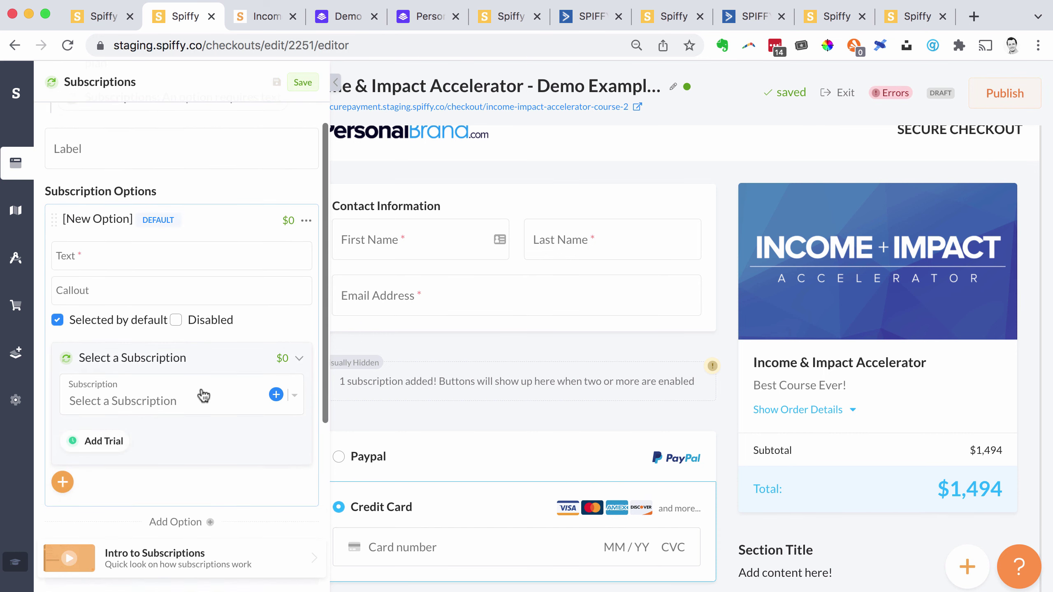
click(167, 412)
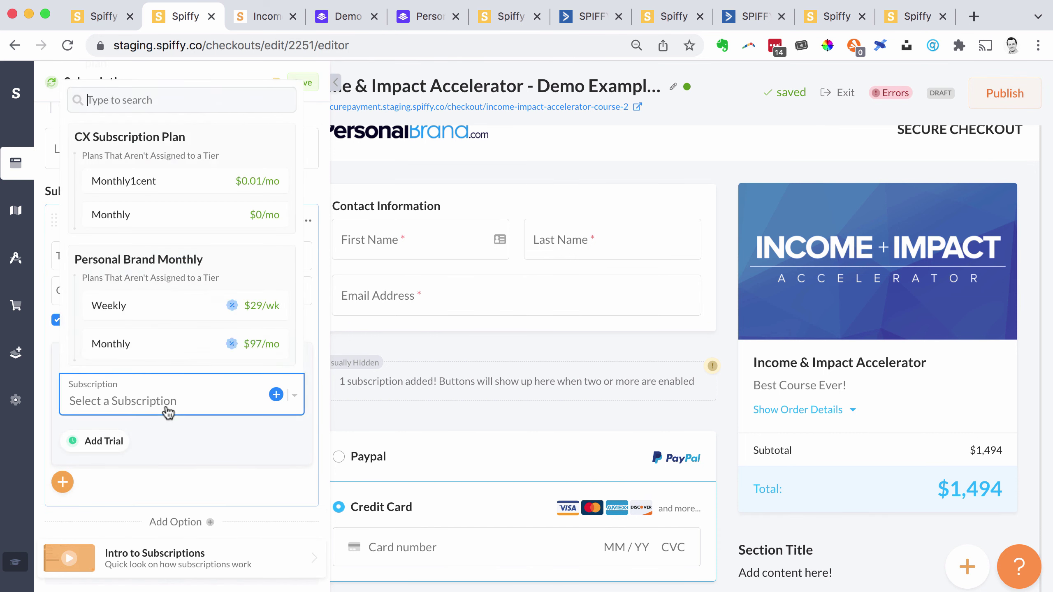
scroll(153, 332, down, 10)
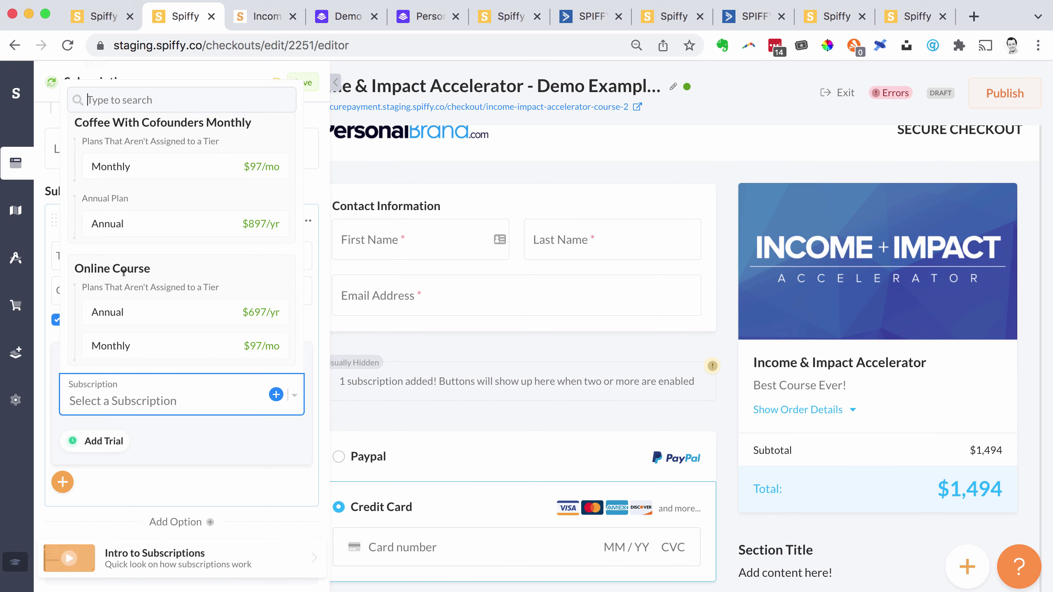
click(172, 321)
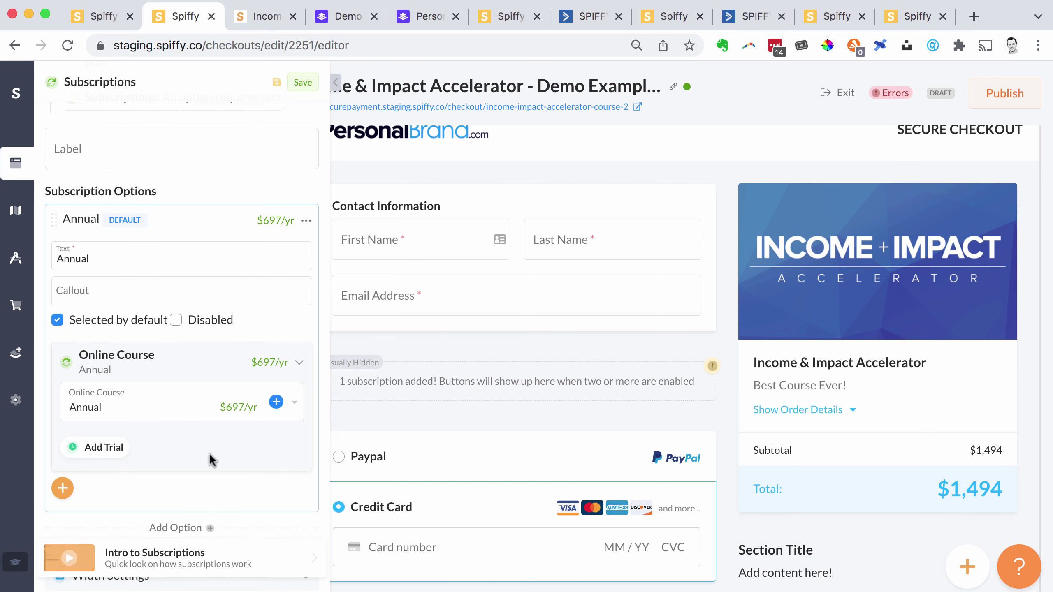
- Add a second subscription option using the Online Course Monthly plan and save the section
click(163, 528)
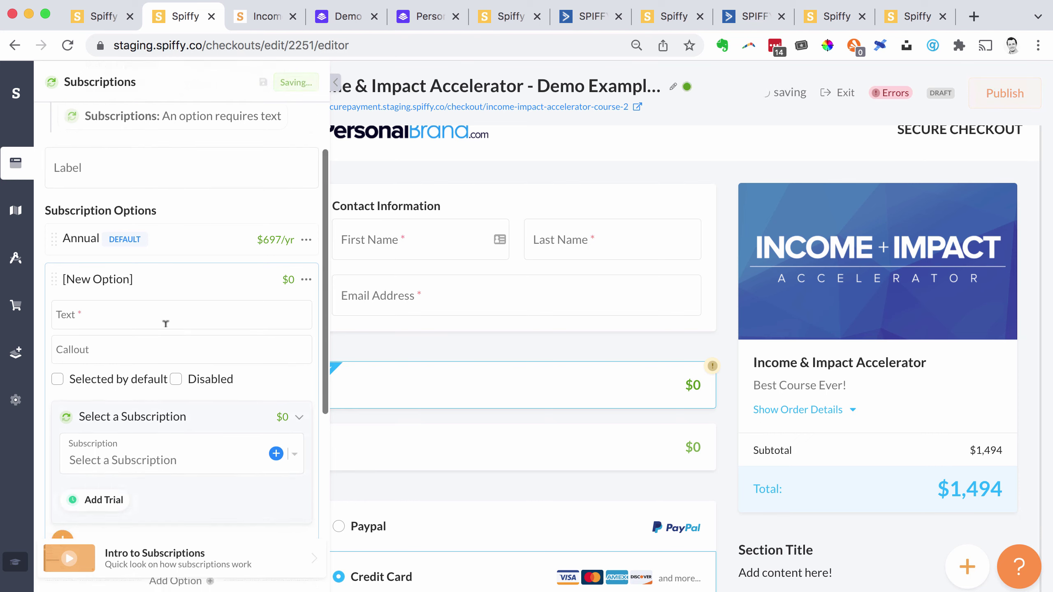
click(160, 415)
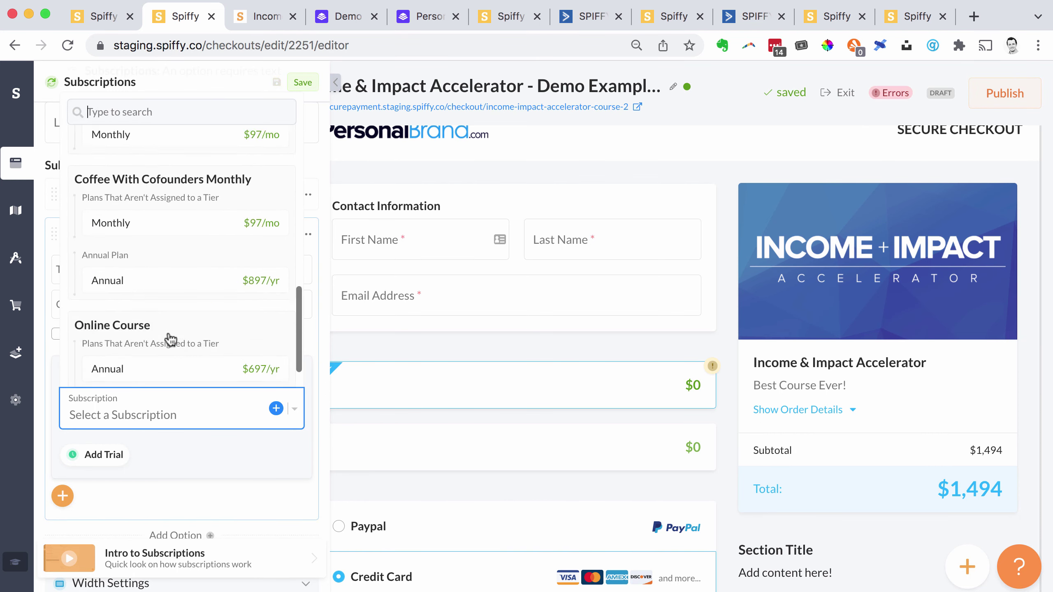
scroll(170, 339, down, 1)
click(152, 355)
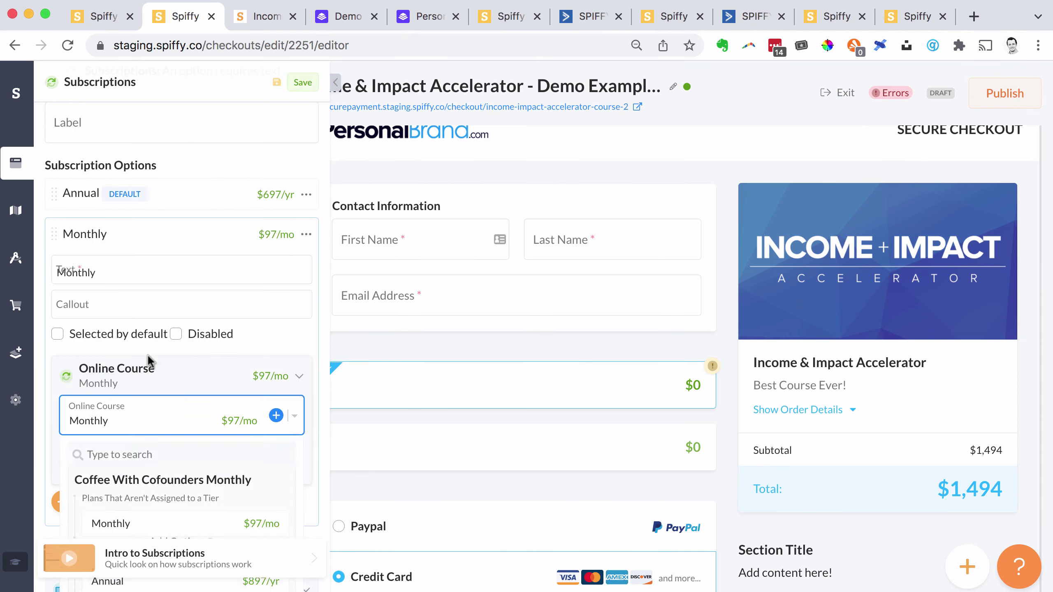
click(304, 83)
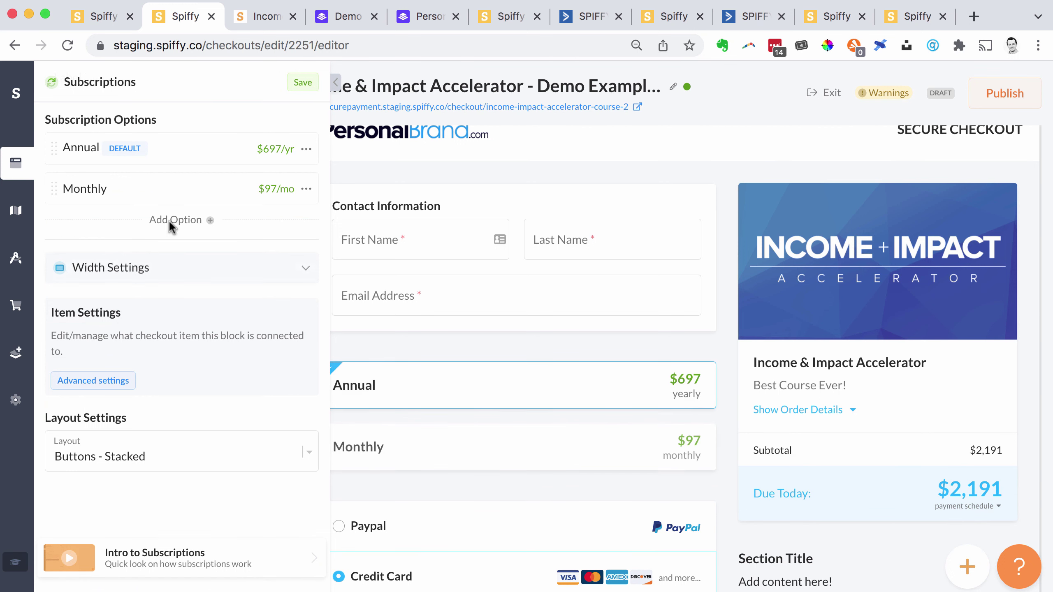
- Make the Monthly option selected by default, move it above Annual, and save the section
click(141, 189)
click(64, 289)
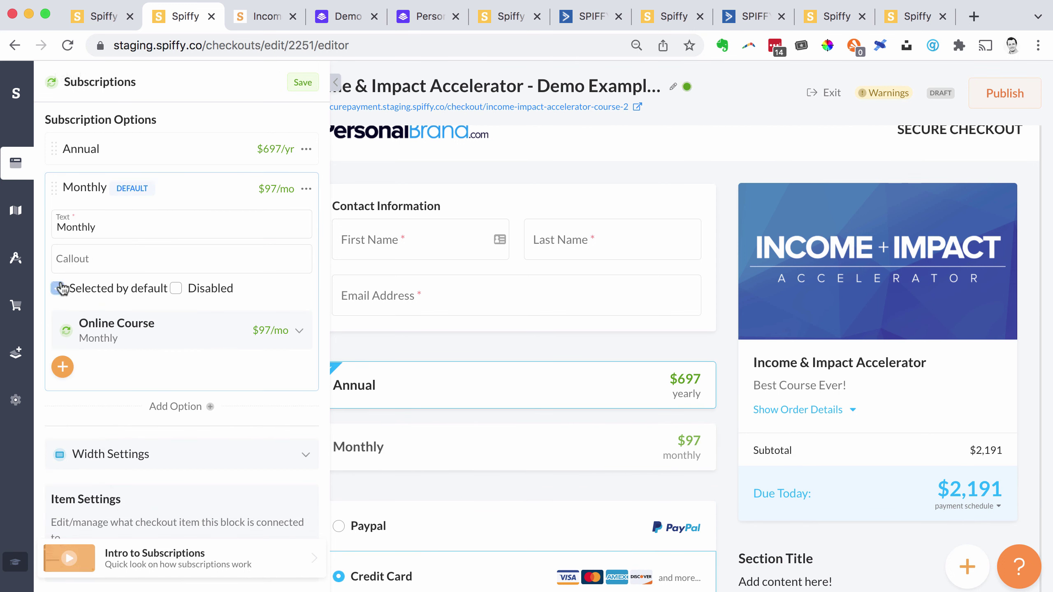
drag(60, 186, 65, 155)
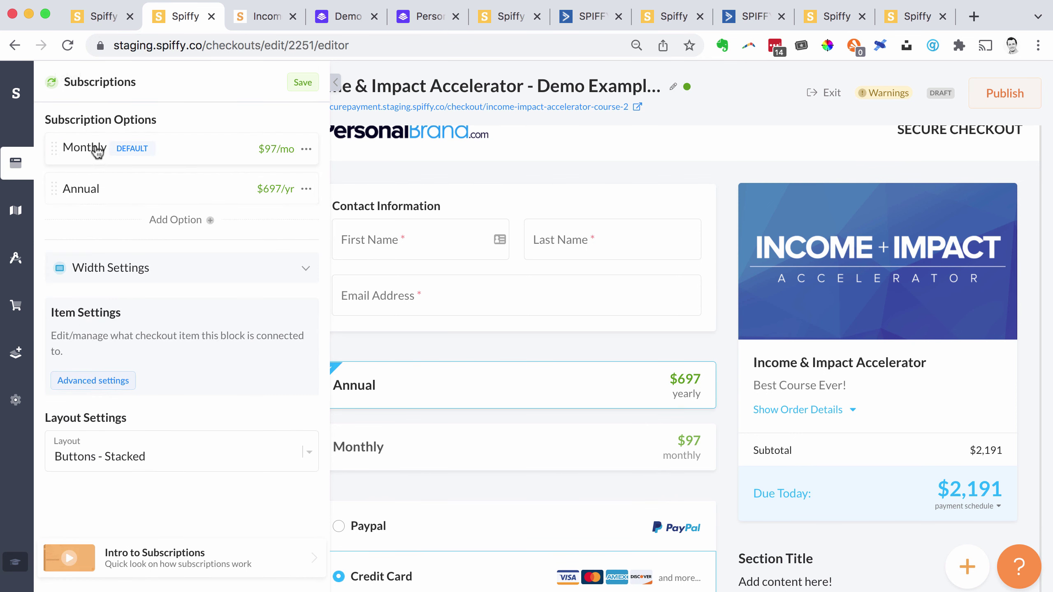
click(308, 84)
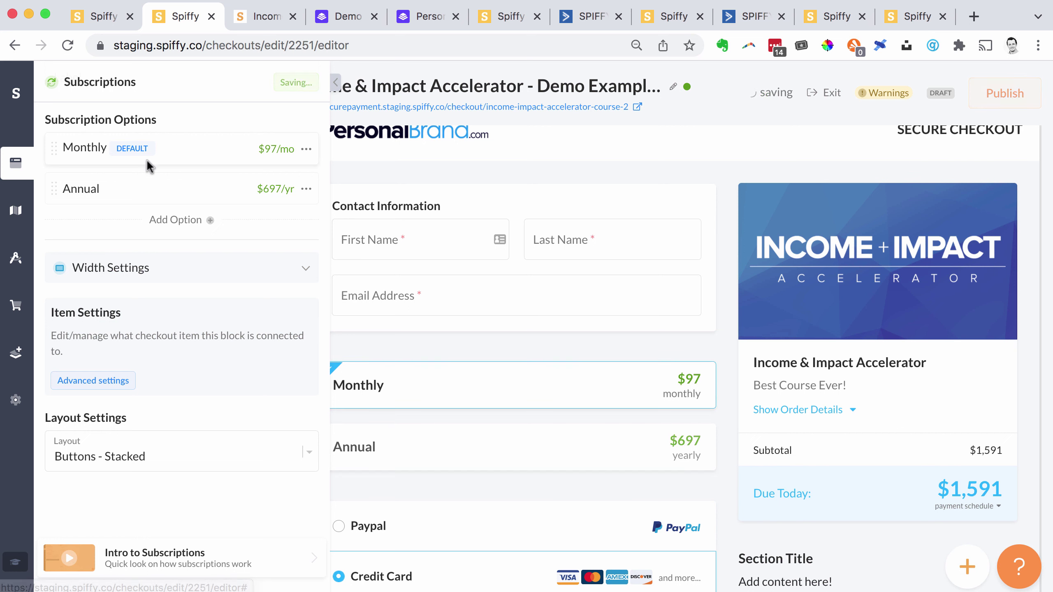
- Start adding an ActiveCampaign automation to the Monthly subscription option and look at the Add Tags settings
click(180, 156)
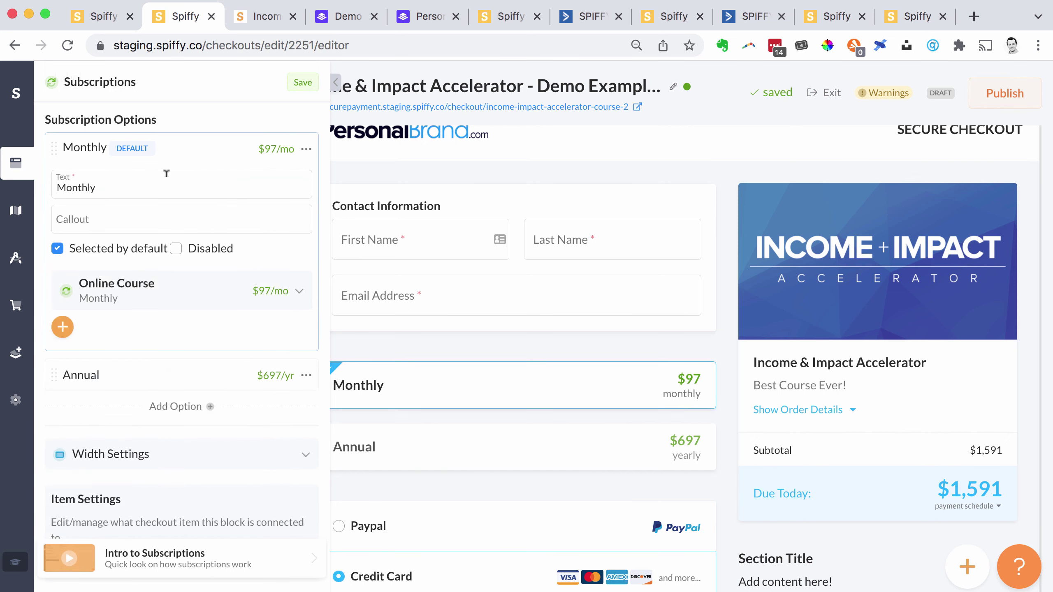
click(63, 329)
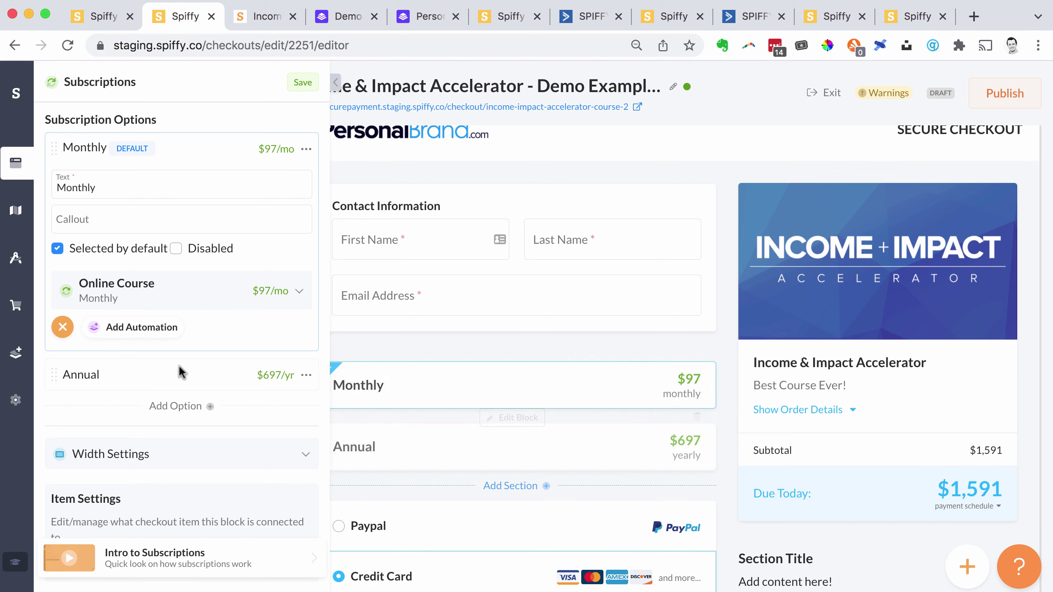
click(109, 332)
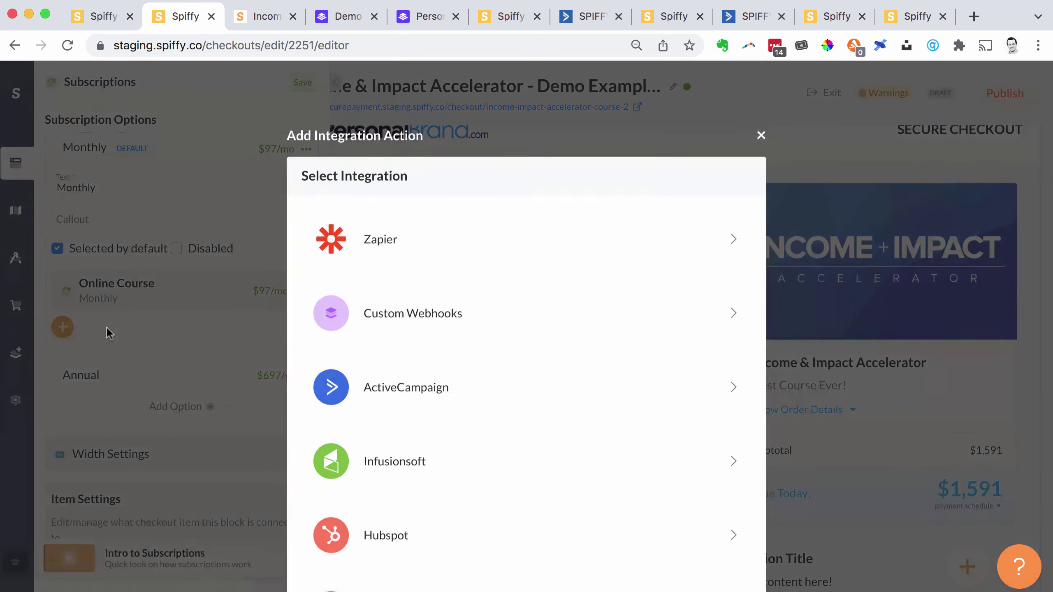
click(399, 400)
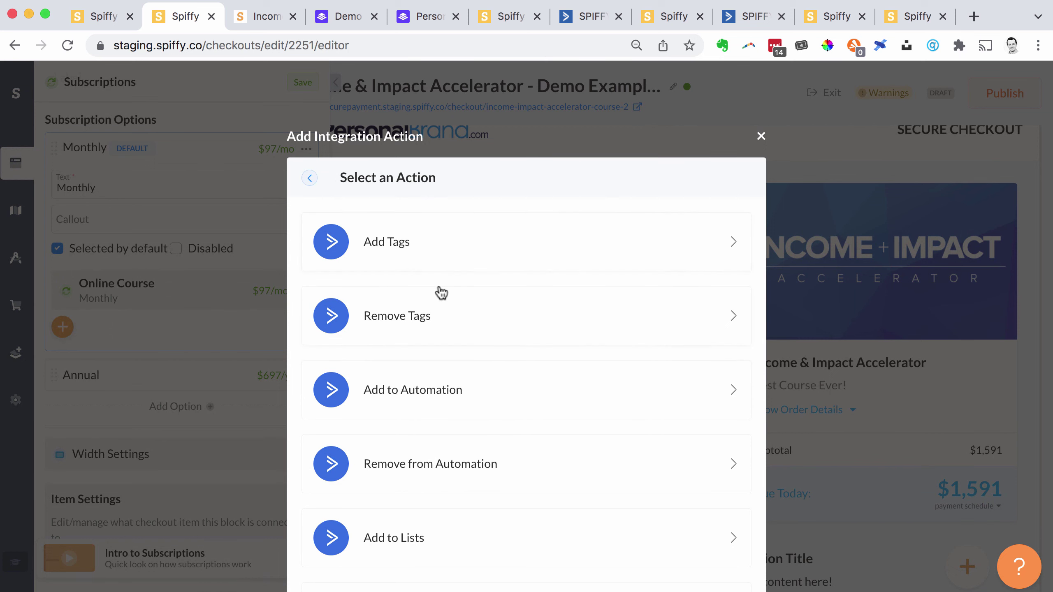
scroll(437, 292, down, 2)
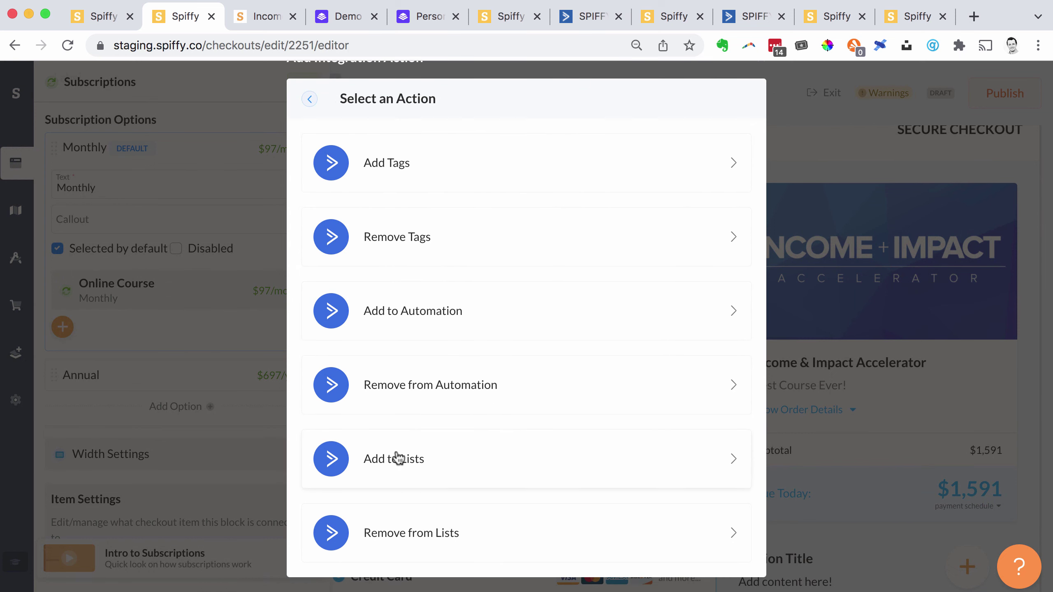
click(385, 164)
click(416, 231)
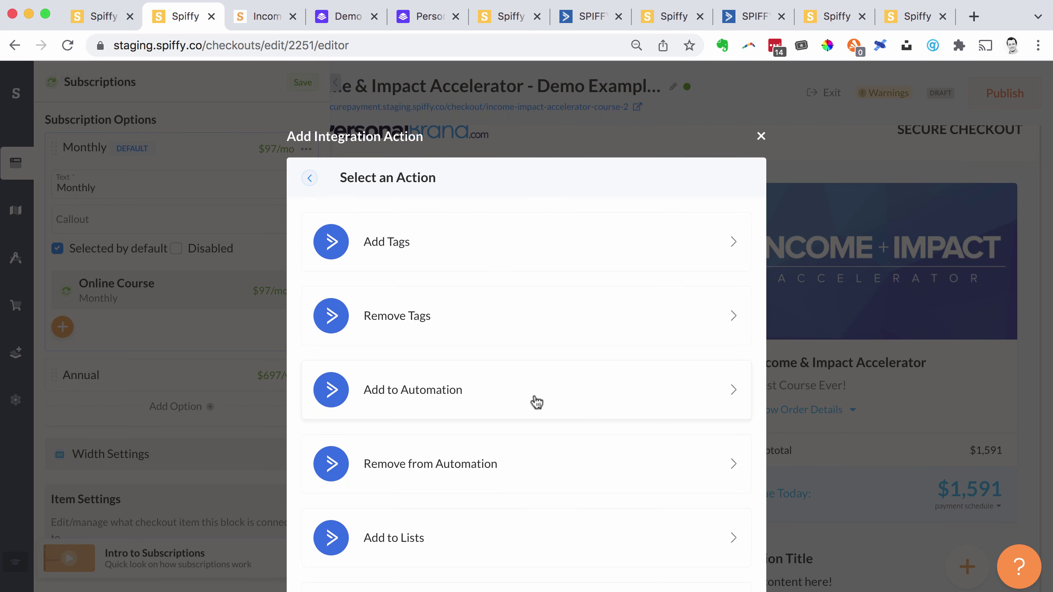
- Configure the Monthly option's ActiveCampaign action as Add to Automation with Automation 21
click(488, 385)
click(405, 227)
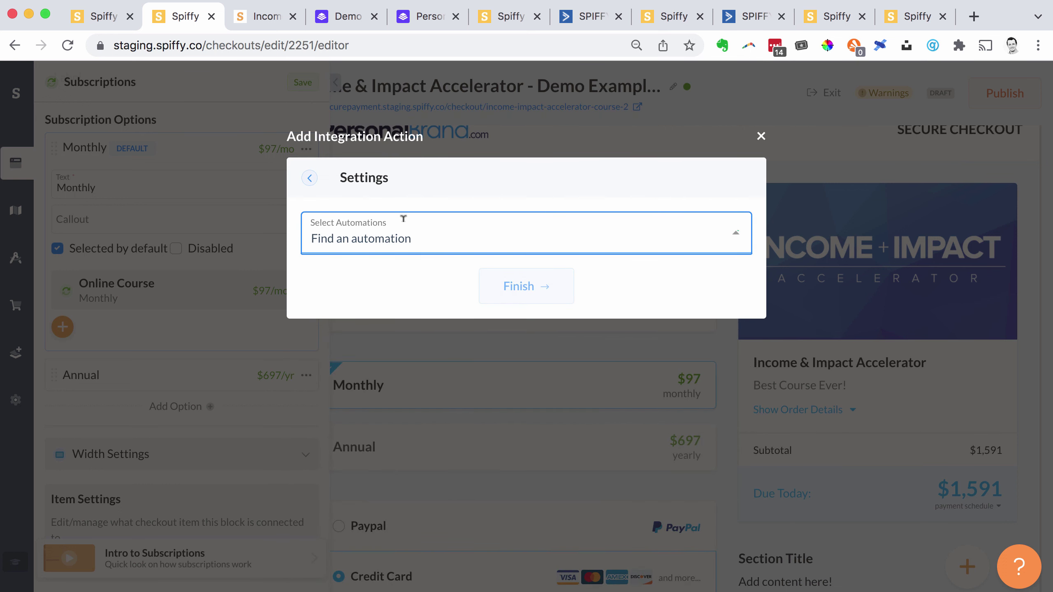
scroll(437, 324, down, 10)
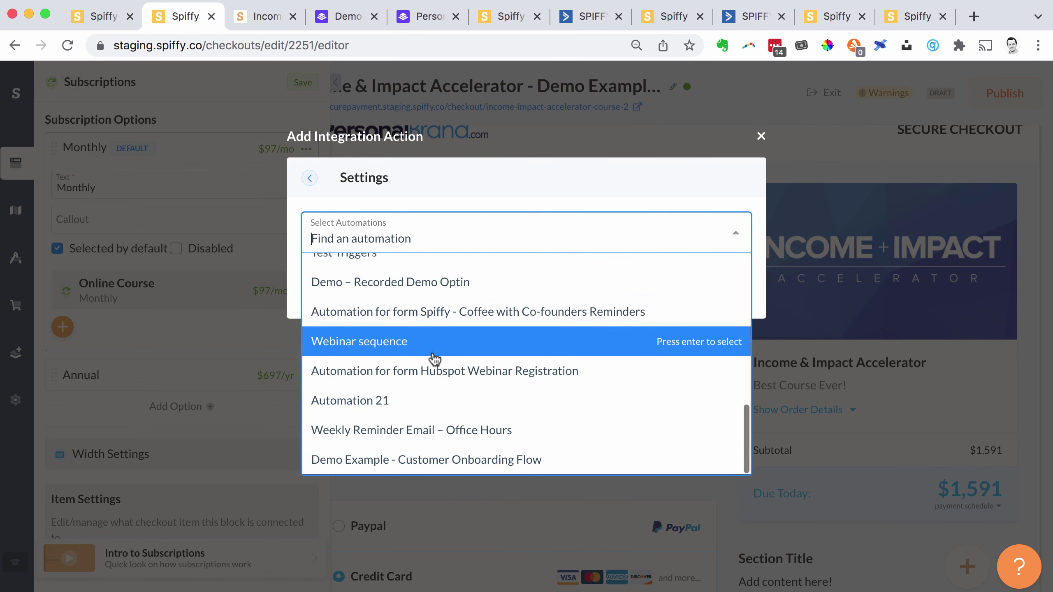
click(433, 400)
click(526, 286)
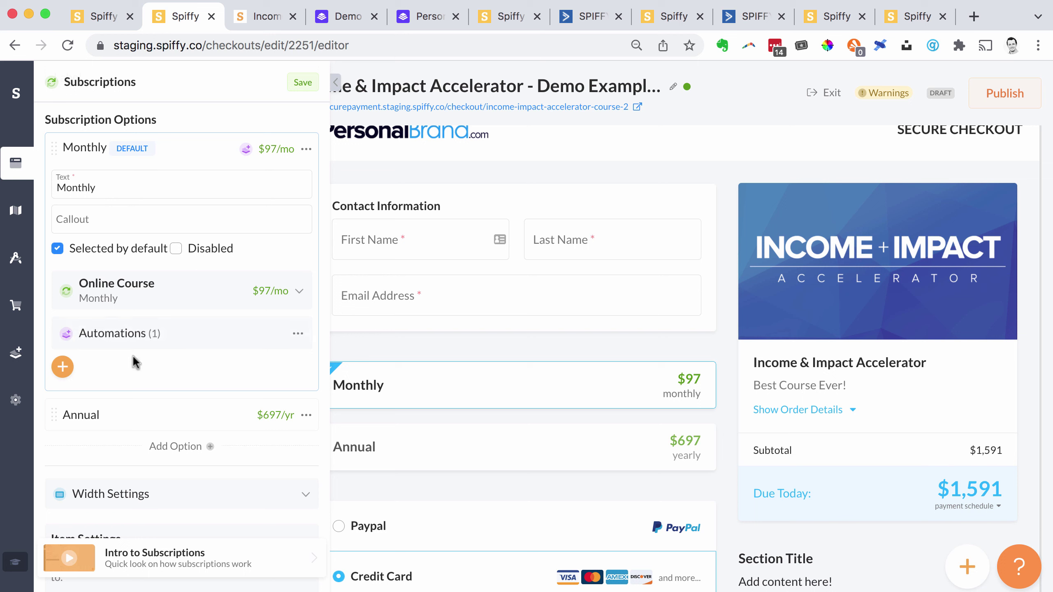
- Look at the Annual option, save and close the Subscriptions settings, and review the two plans on the checkout page
scroll(213, 430, down, 1)
scroll(213, 430, down, 2)
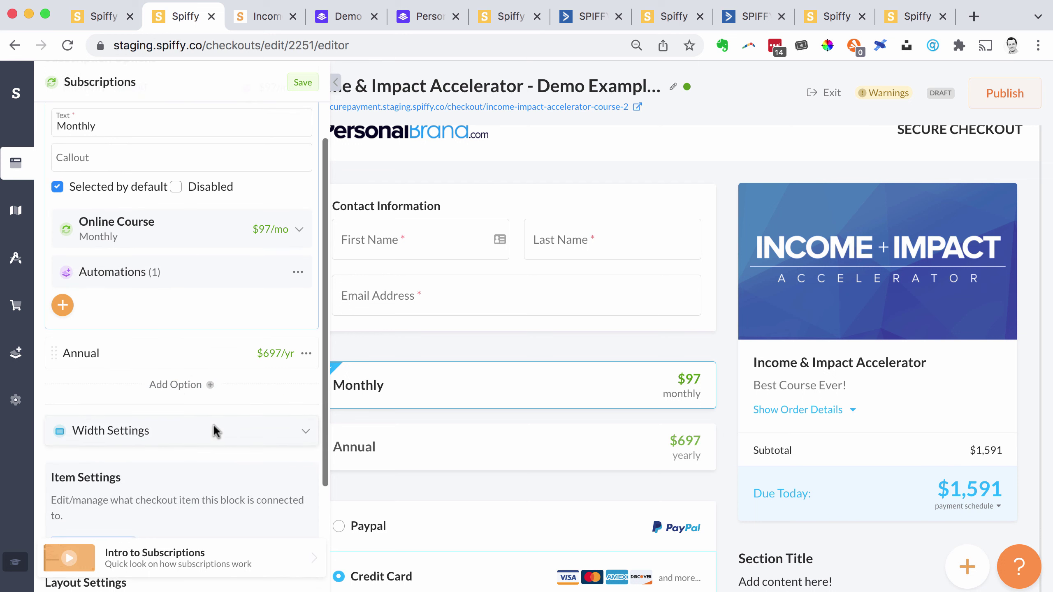
click(134, 352)
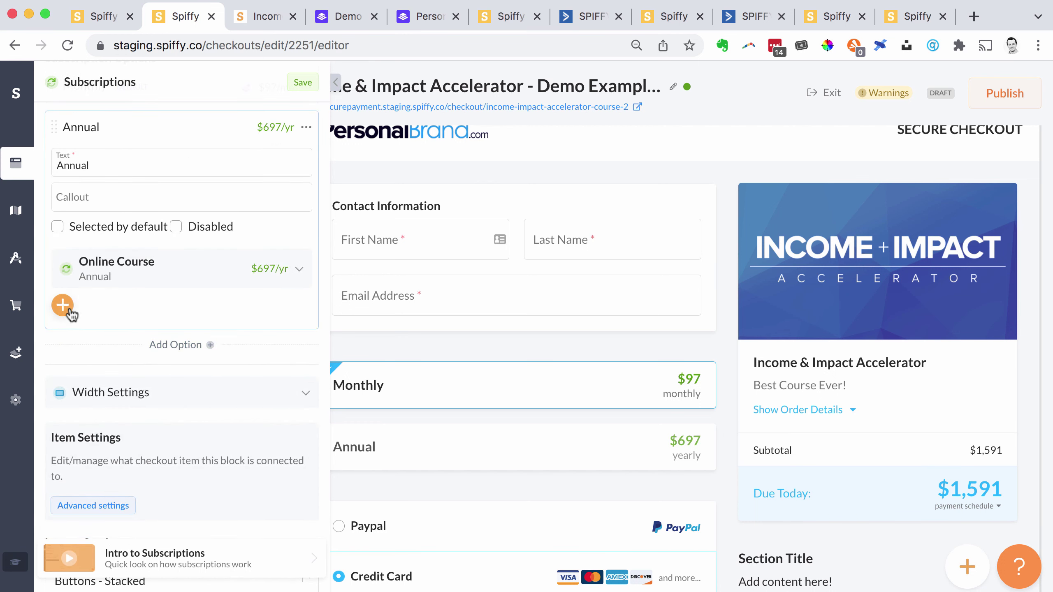
click(301, 86)
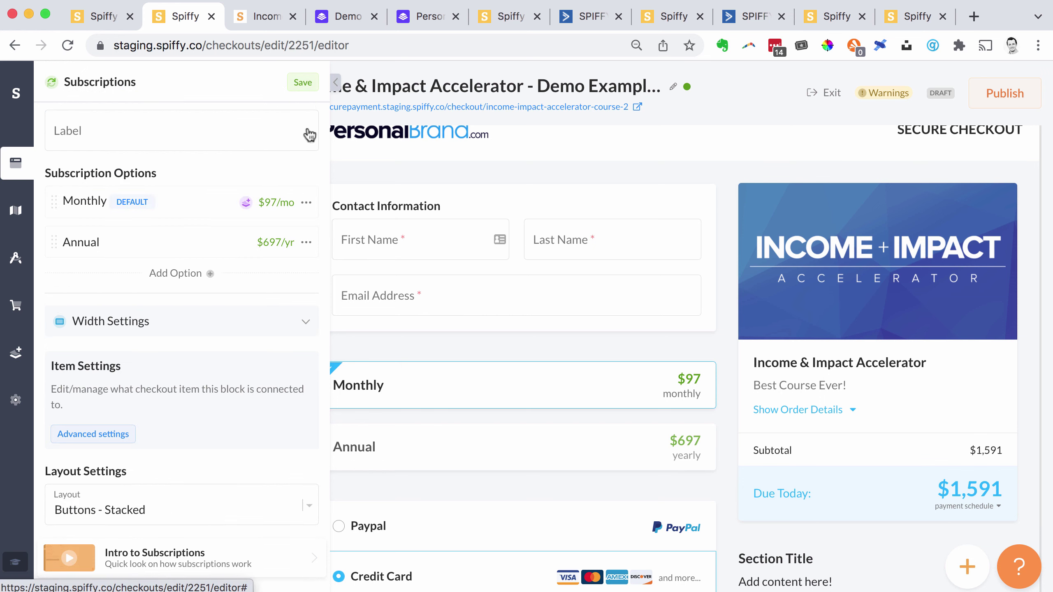
click(340, 88)
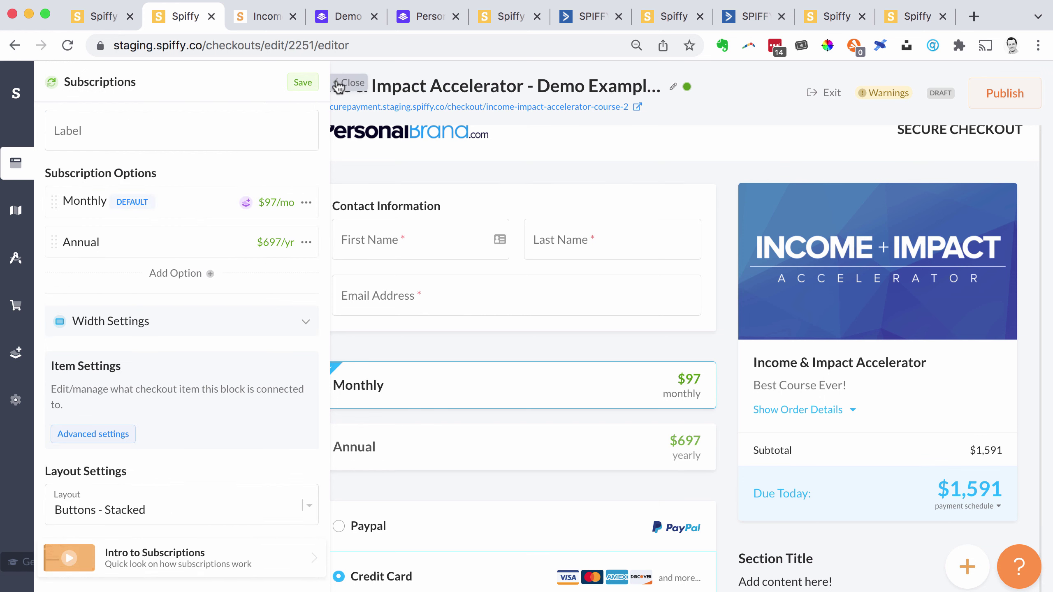
scroll(730, 438, down, 7)
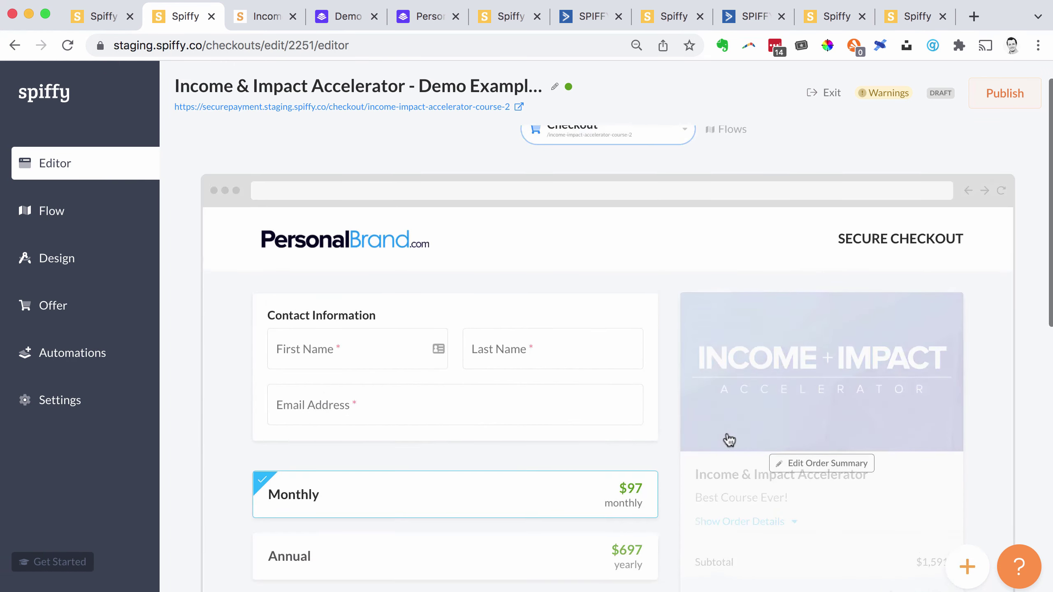
scroll(554, 395, down, 5)
mouse_move(557, 261)
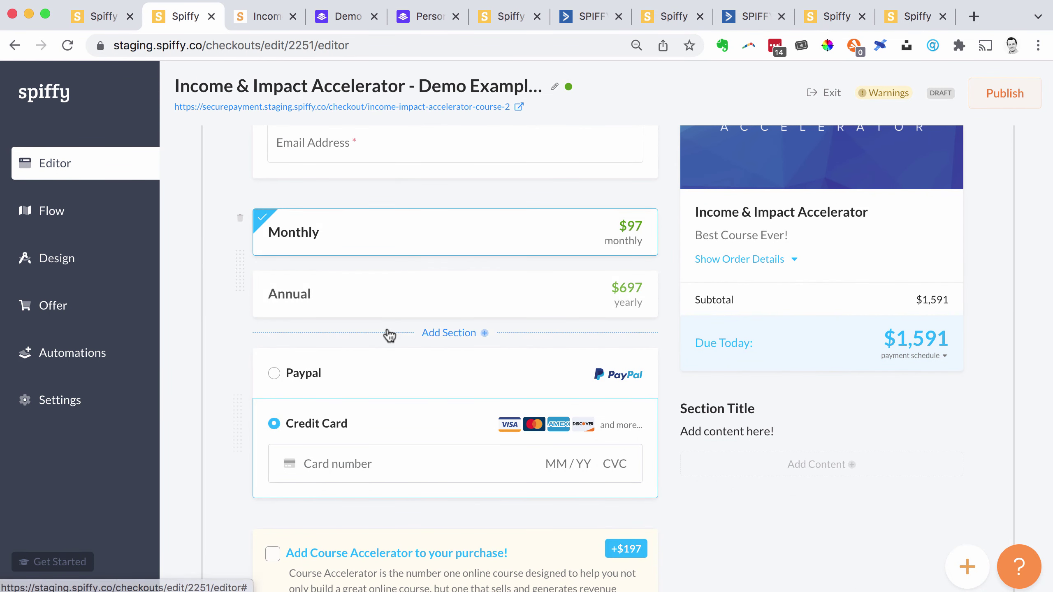
- Open the checkout's automations, start adding an action for the Purchase event, and look through the available integrations
click(69, 359)
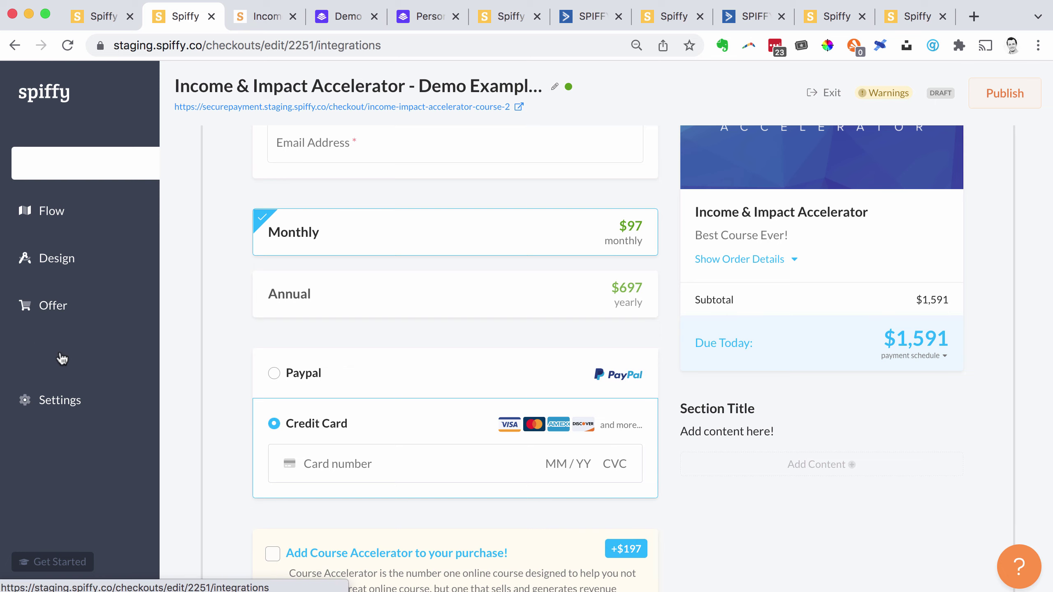
click(818, 222)
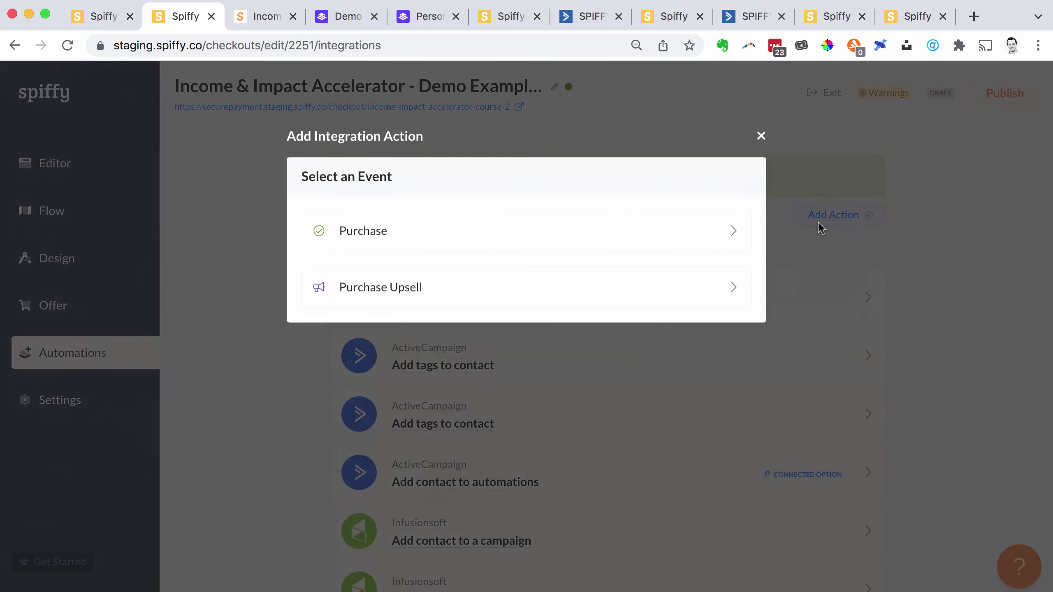
click(409, 238)
scroll(458, 369, down, 9)
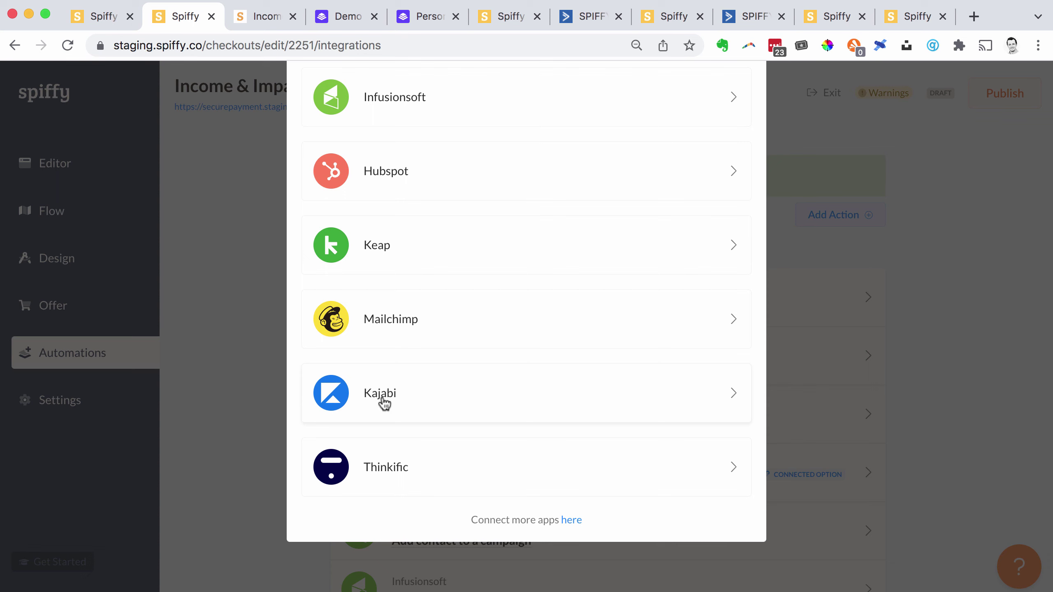
scroll(419, 487, up, 9)
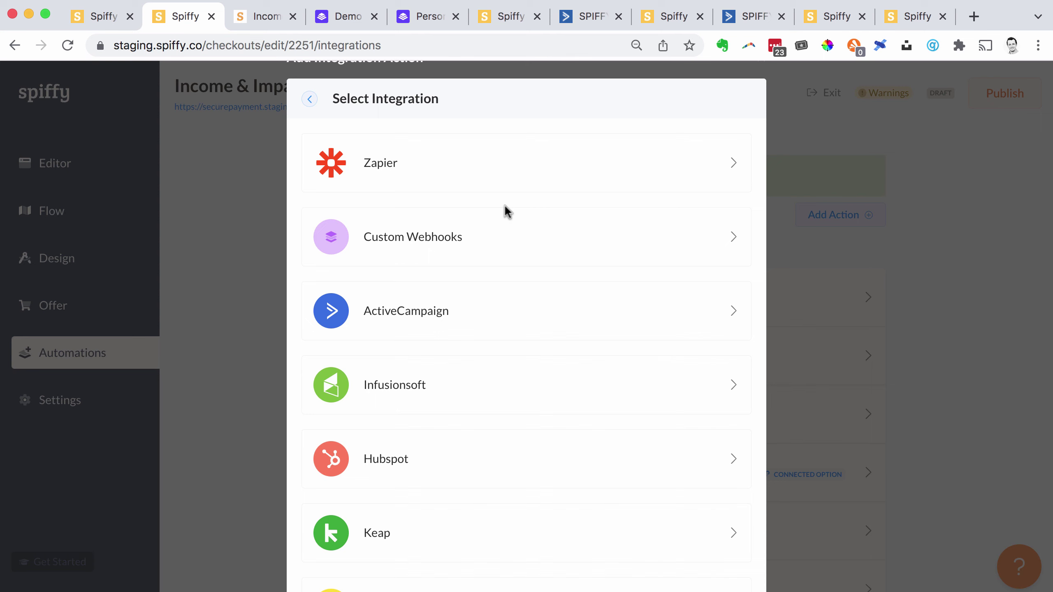
- Look at the Send Webhook settings under Custom Webhooks and close the integration action dialog without adding anything
click(472, 215)
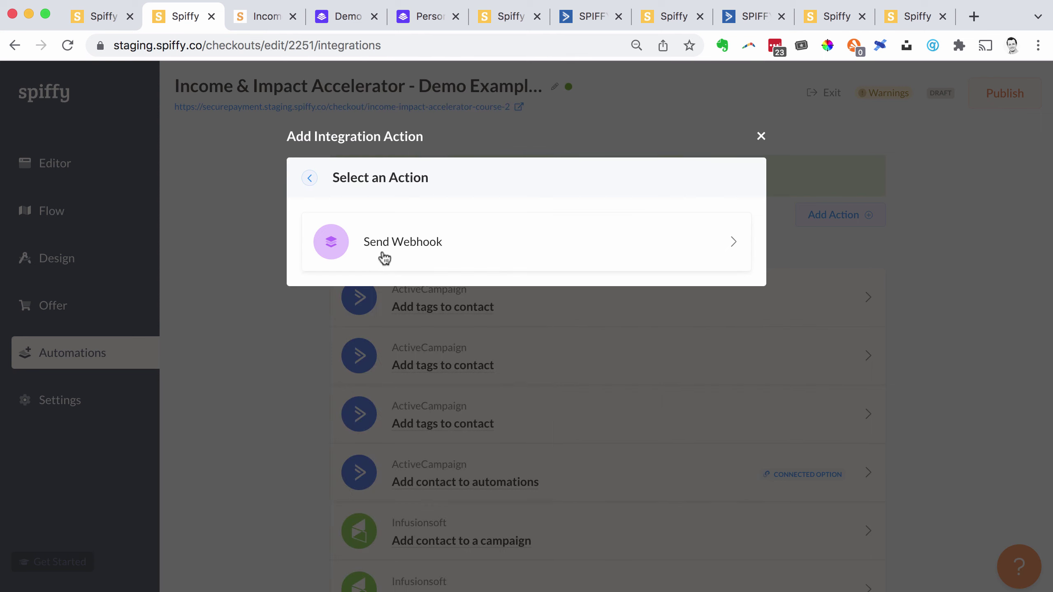
click(383, 256)
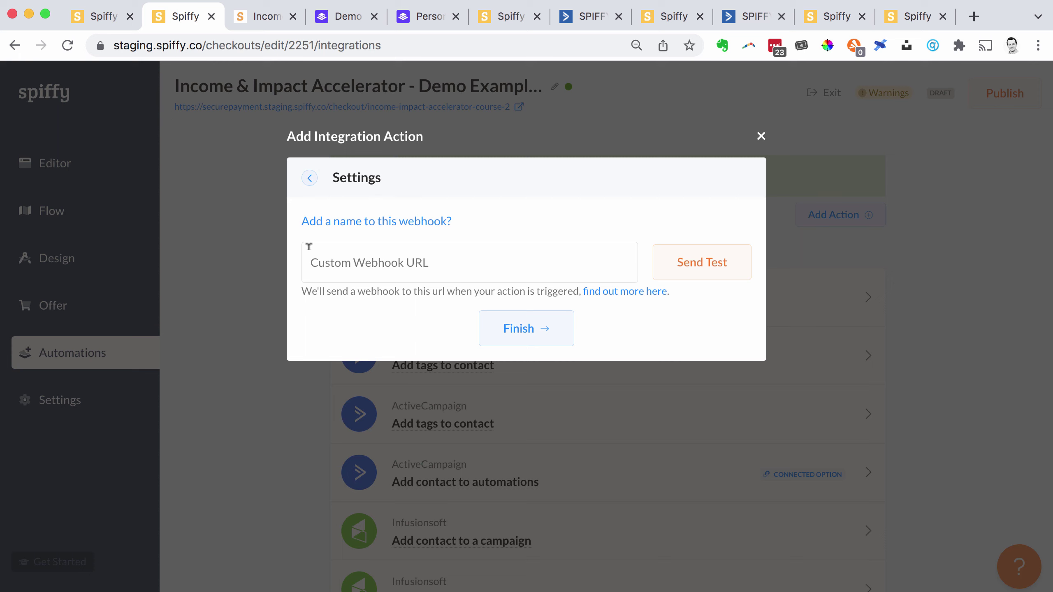
click(310, 178)
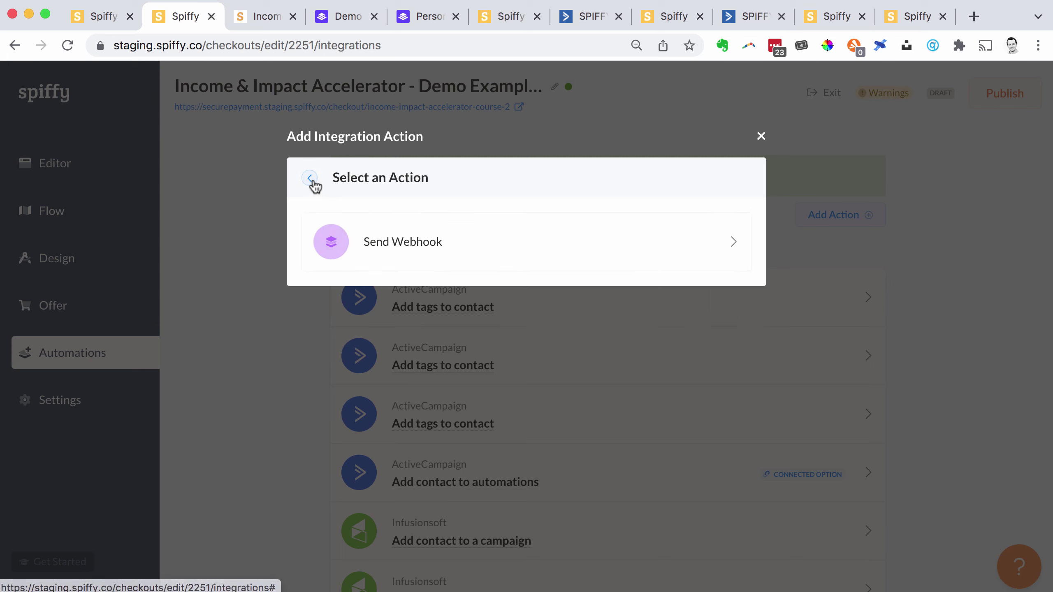
click(311, 178)
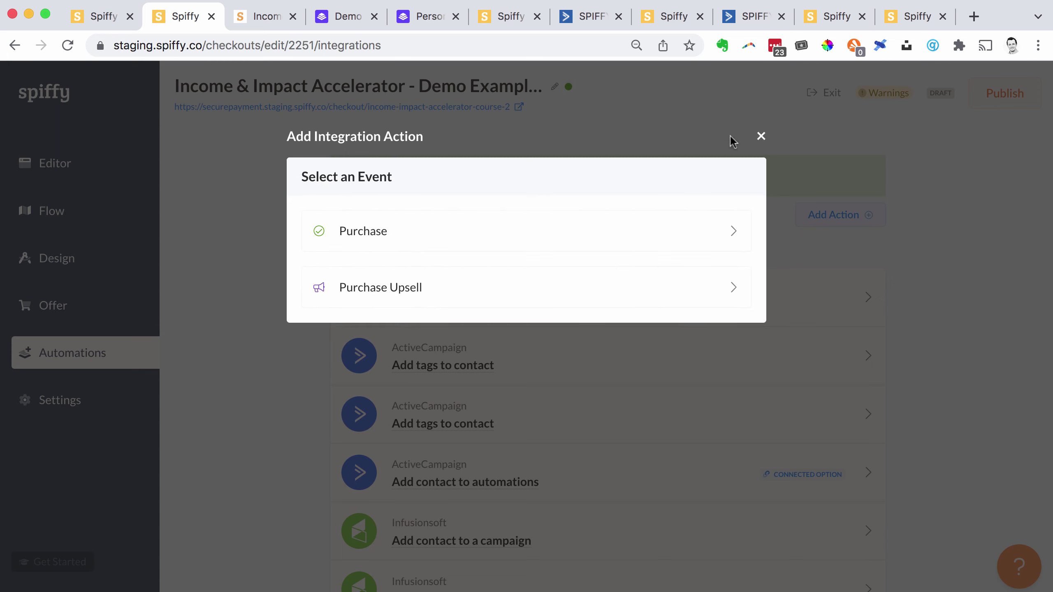
click(761, 137)
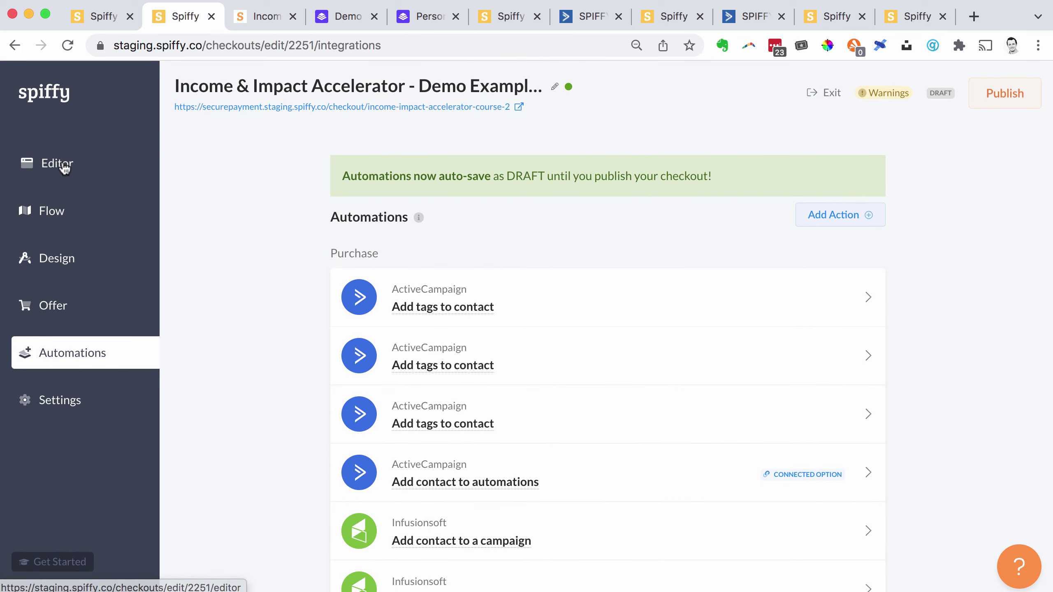
- Go through the page editor to the checkout's flow map and look at the Checkout step's next step connections
click(63, 166)
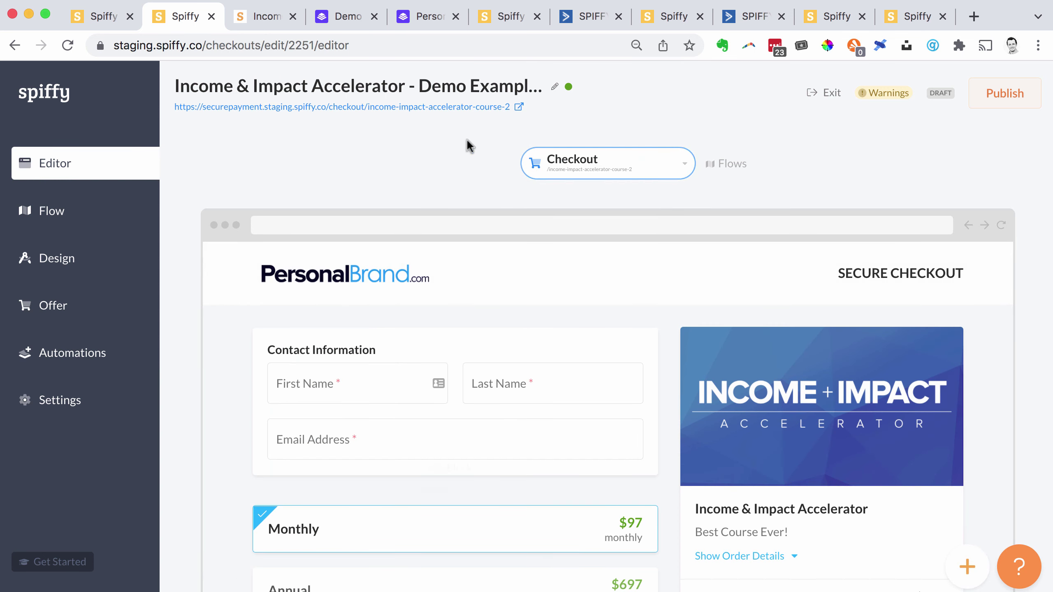
click(732, 165)
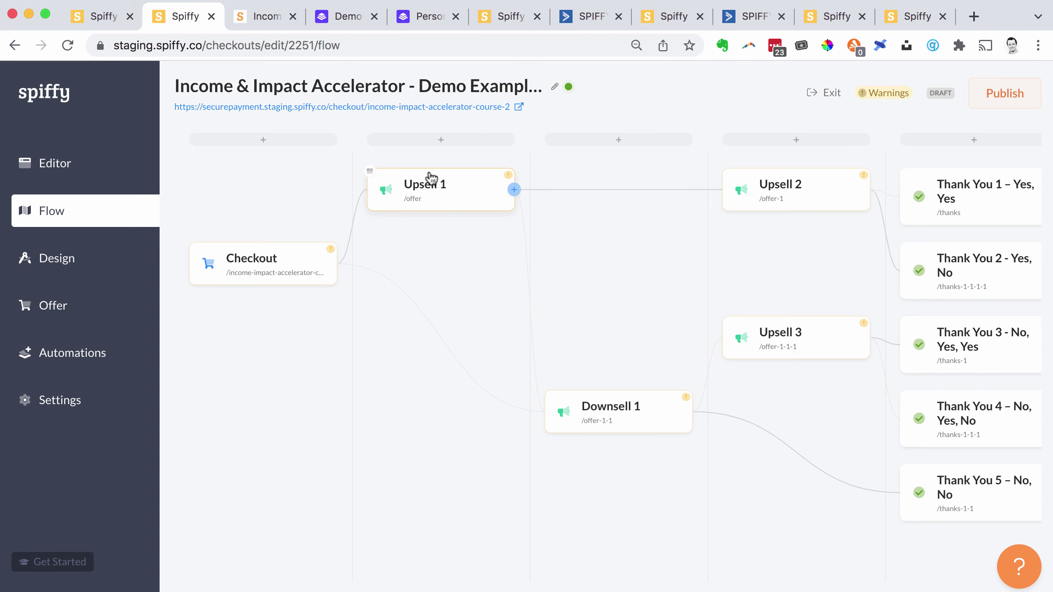
click(254, 261)
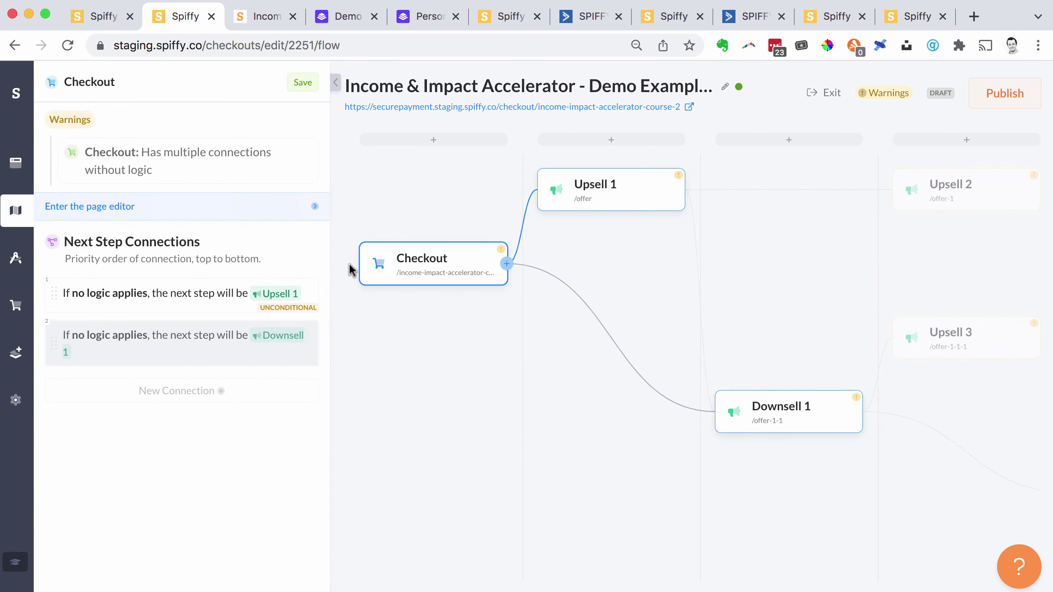
- Look over the subscription options and Payment Info settings in the page editor, and return to the flow map
scroll(415, 315, down, 5)
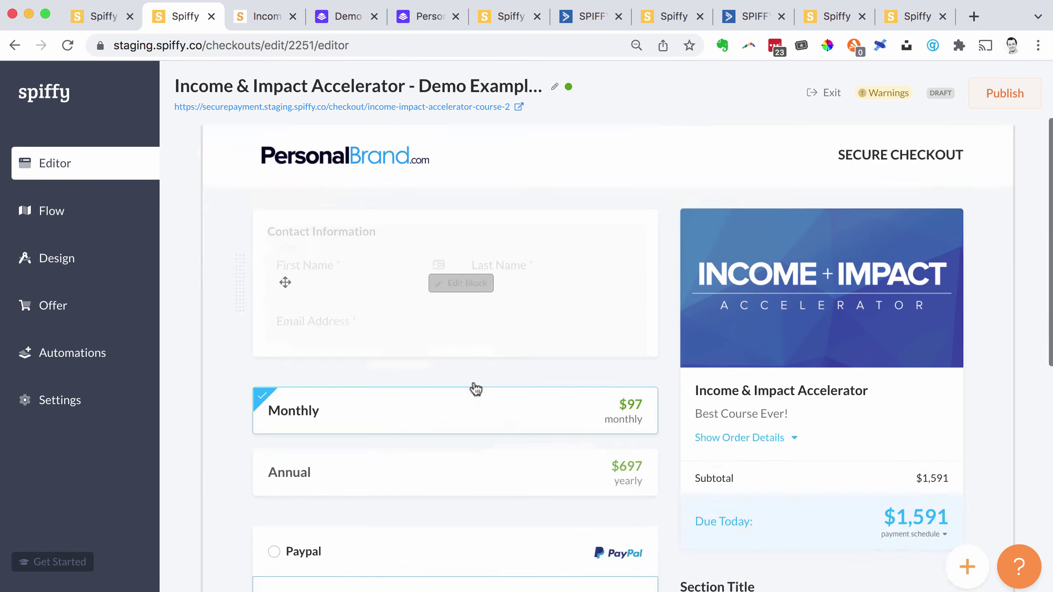
click(501, 369)
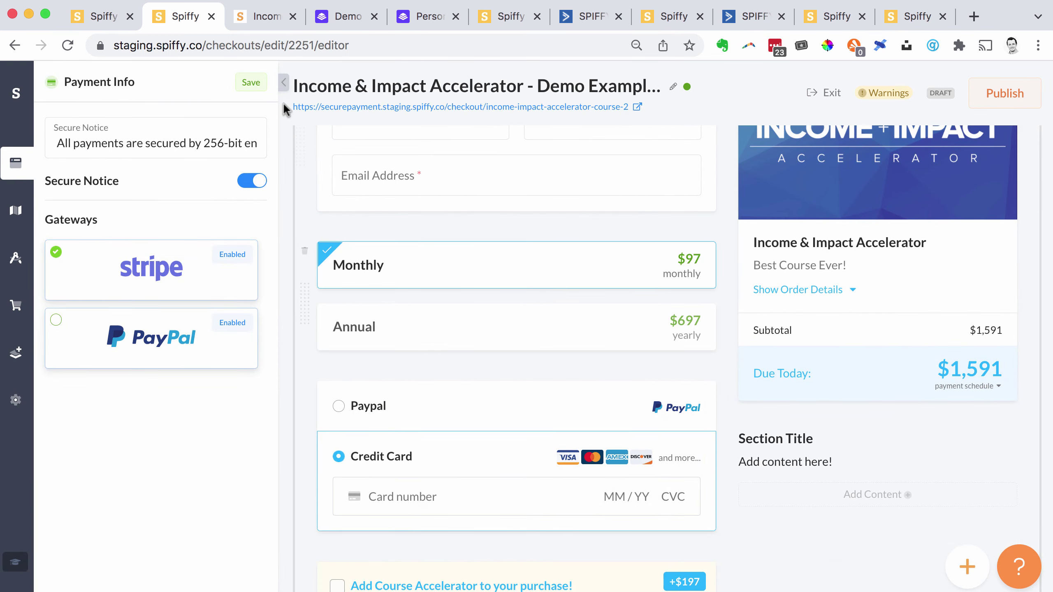
click(284, 82)
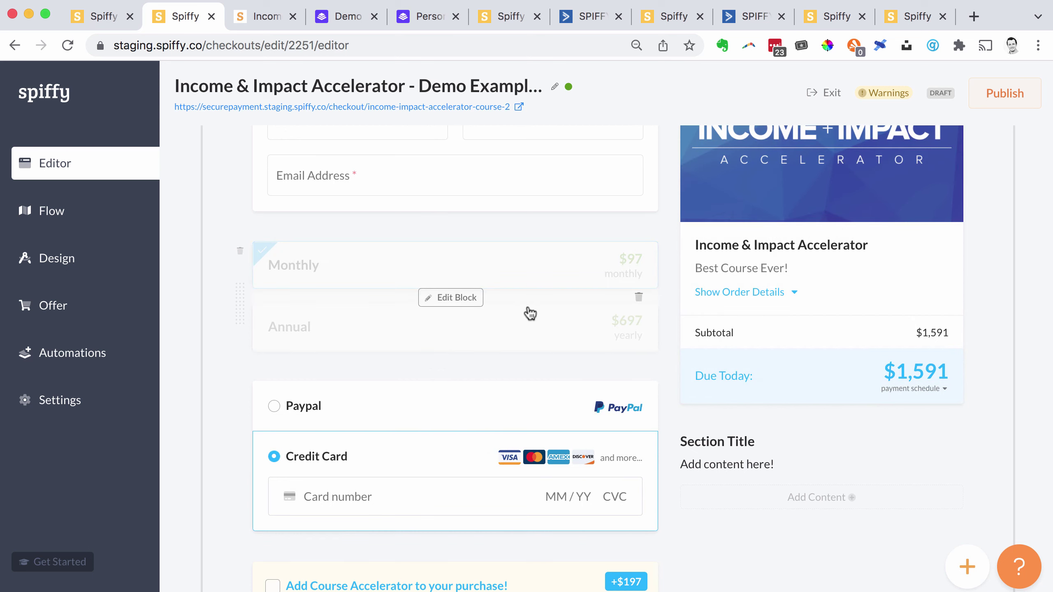
scroll(348, 211, up, 6)
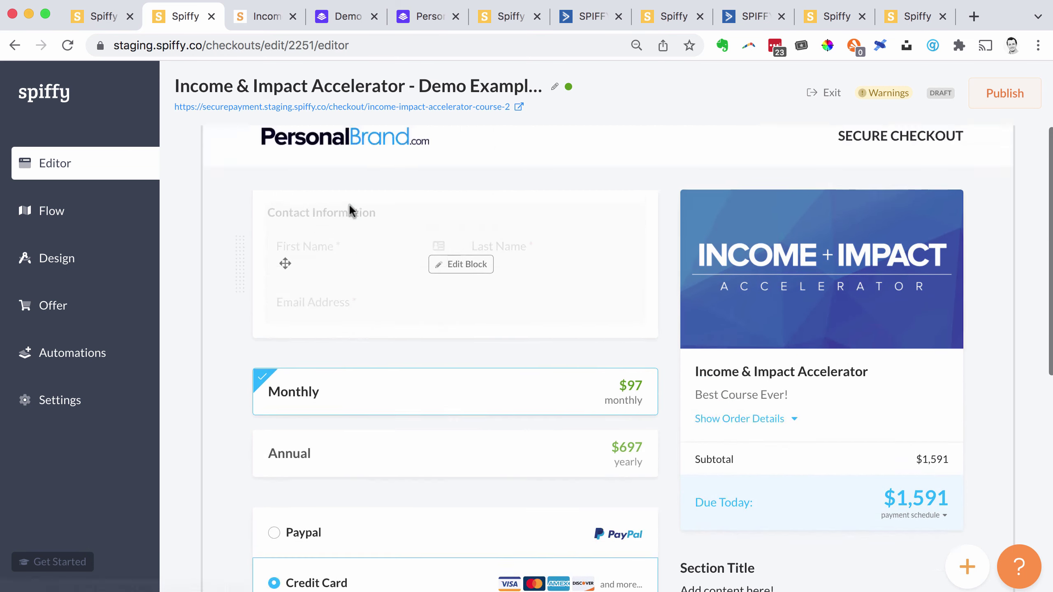
click(719, 164)
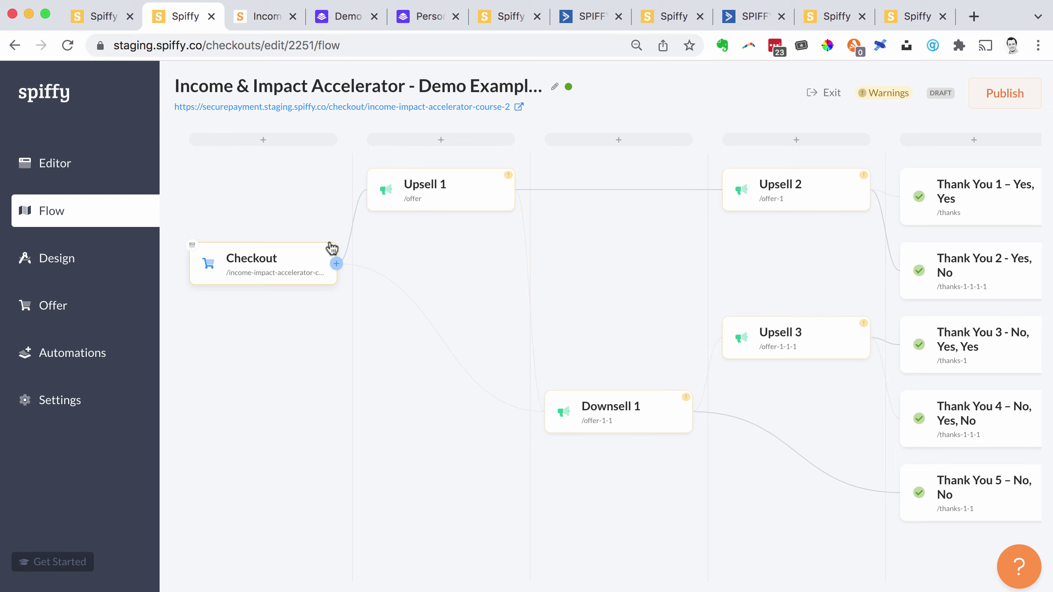
- Exit the checkout editor and open the Customer Portal settings in the account settings
click(823, 95)
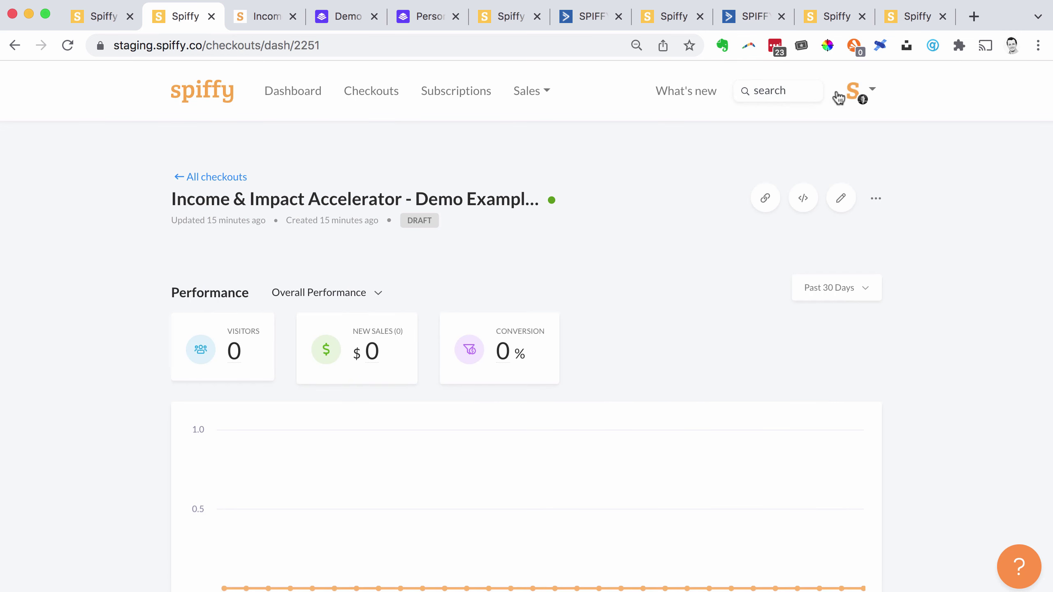
click(871, 96)
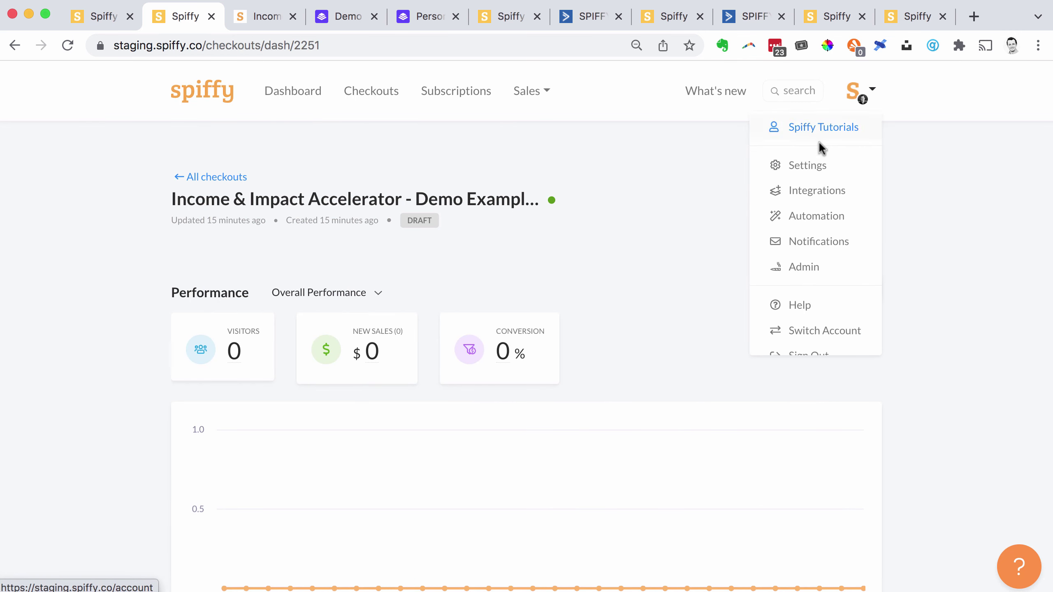
click(811, 165)
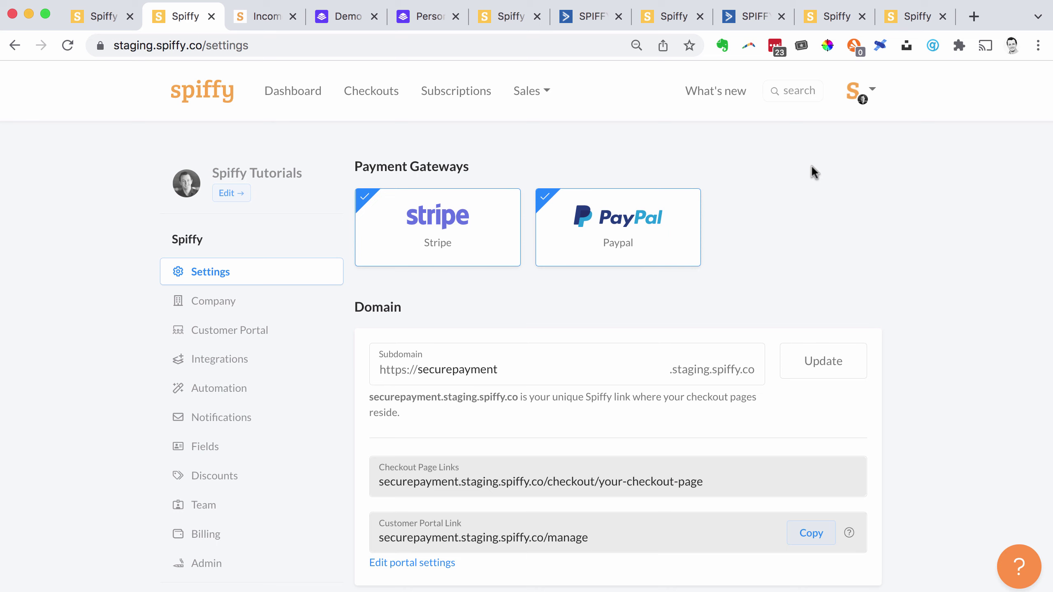
click(204, 334)
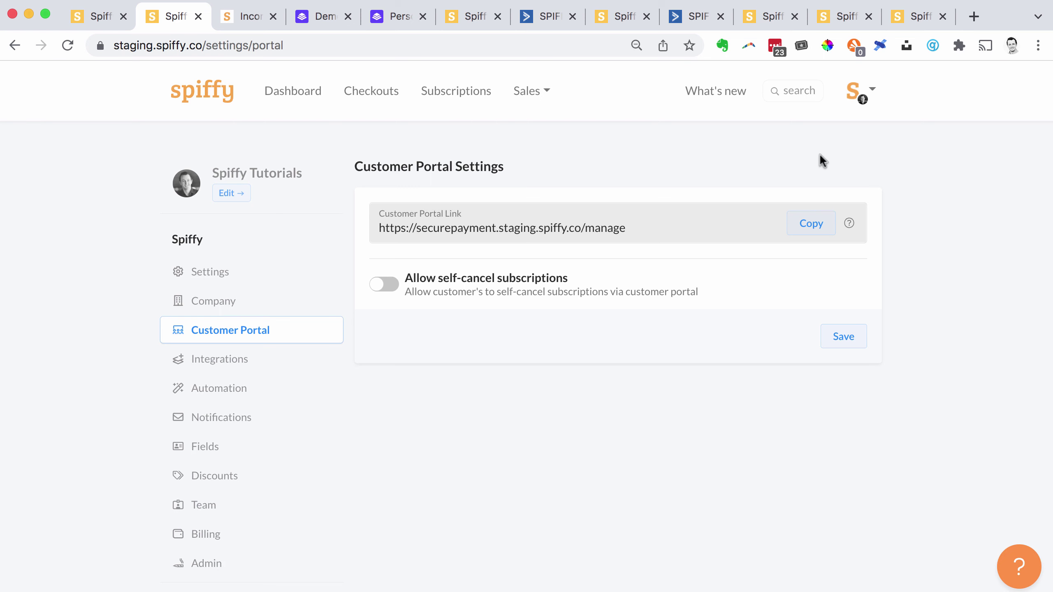
- Switch to the Spiffy help site and browse its article categories, such as Subscriptions and ActiveCampaign Tutorials
click(904, 15)
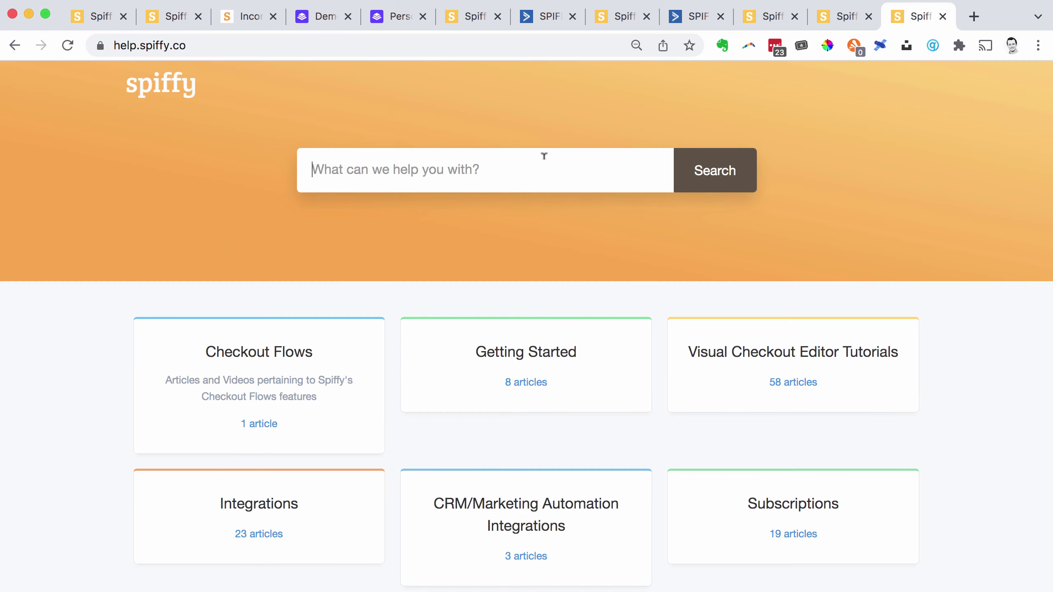
scroll(494, 307, down, 6)
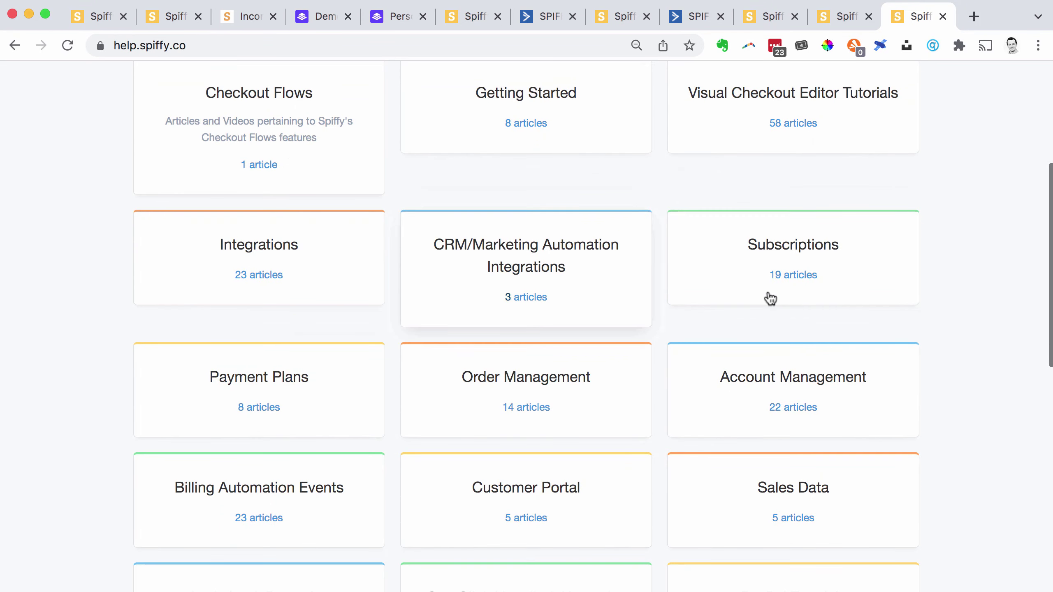
scroll(714, 266, down, 5)
scroll(713, 267, up, 8)
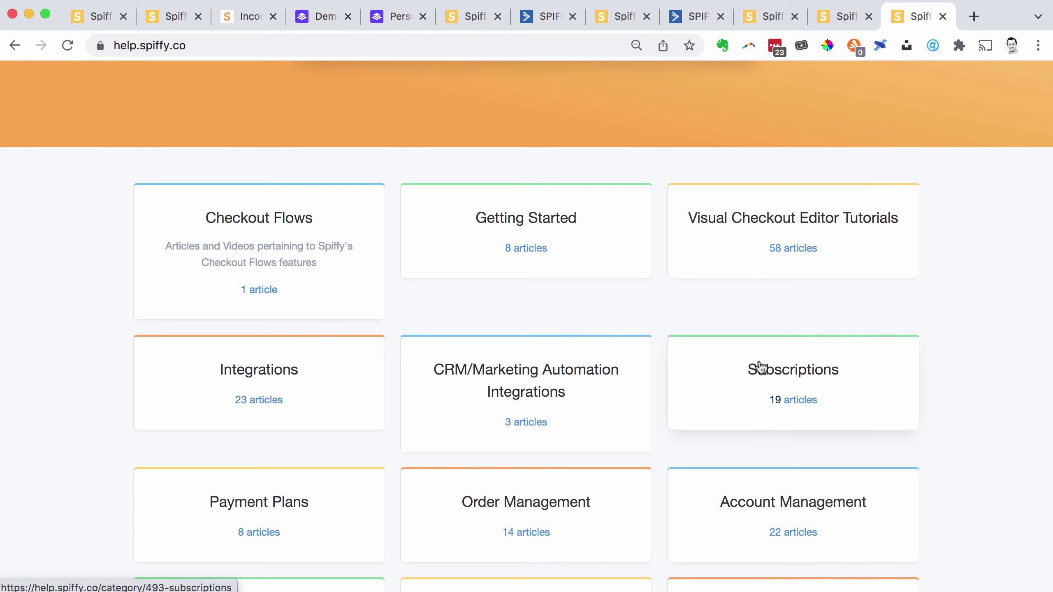
scroll(686, 374, down, 1)
scroll(685, 375, down, 12)
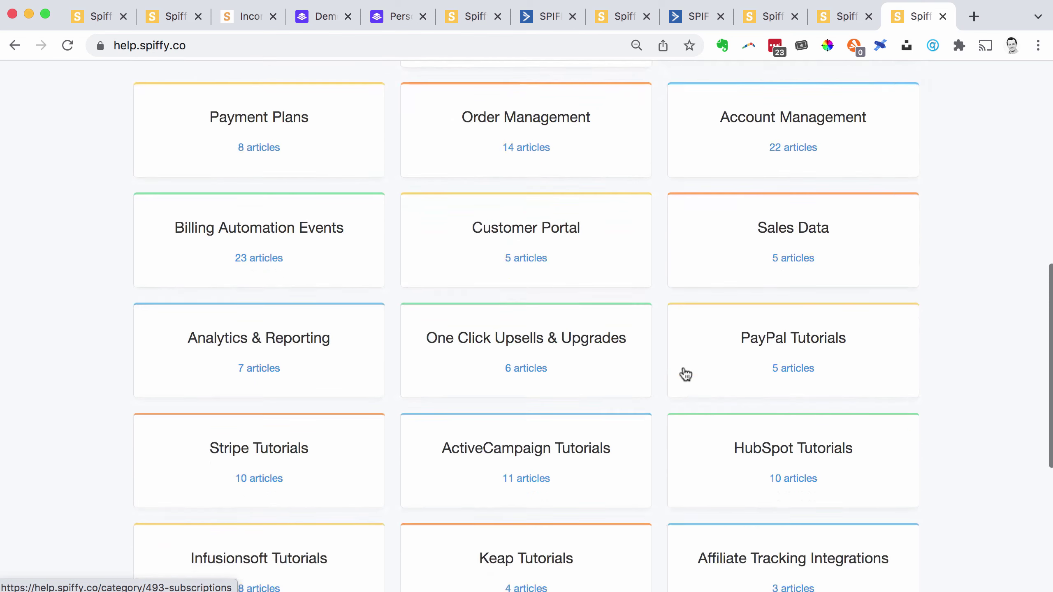
scroll(531, 332, up, 11)
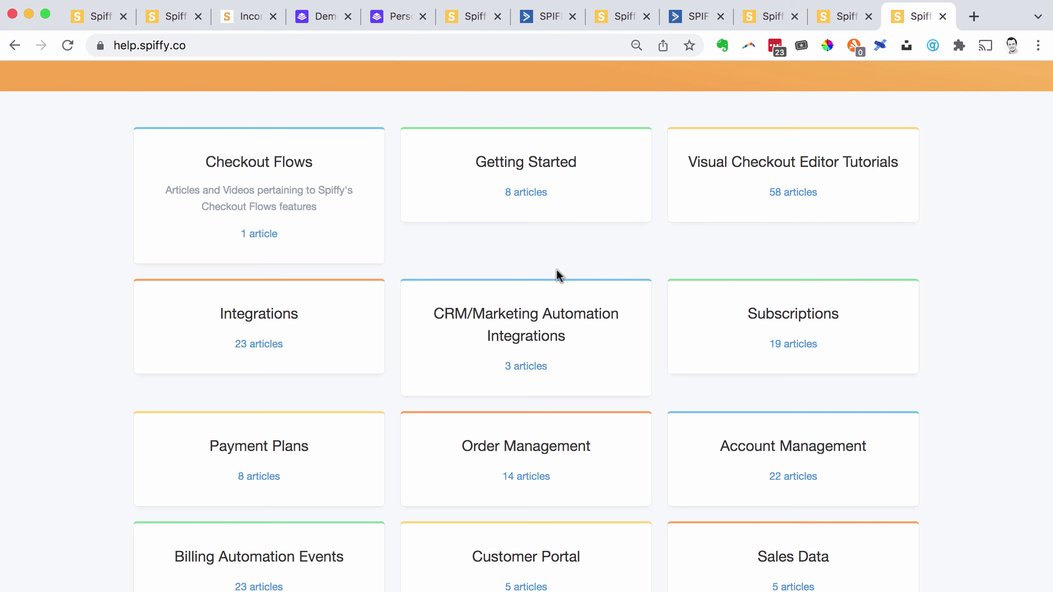
scroll(604, 353, up, 5)
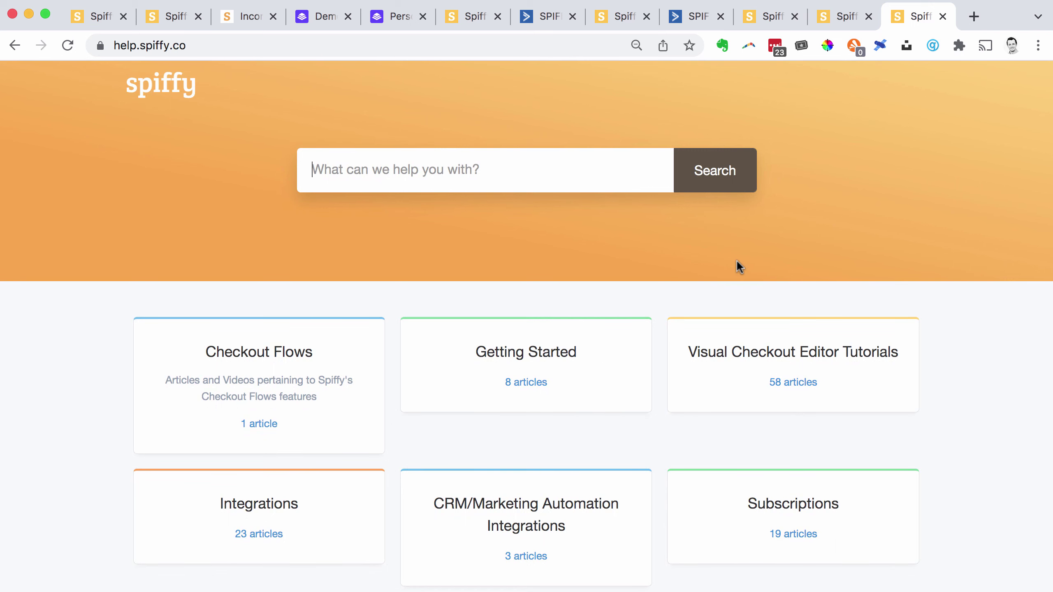
- Switch to the spiffy.co website, open its Demo page, and look for the demo options
click(92, 20)
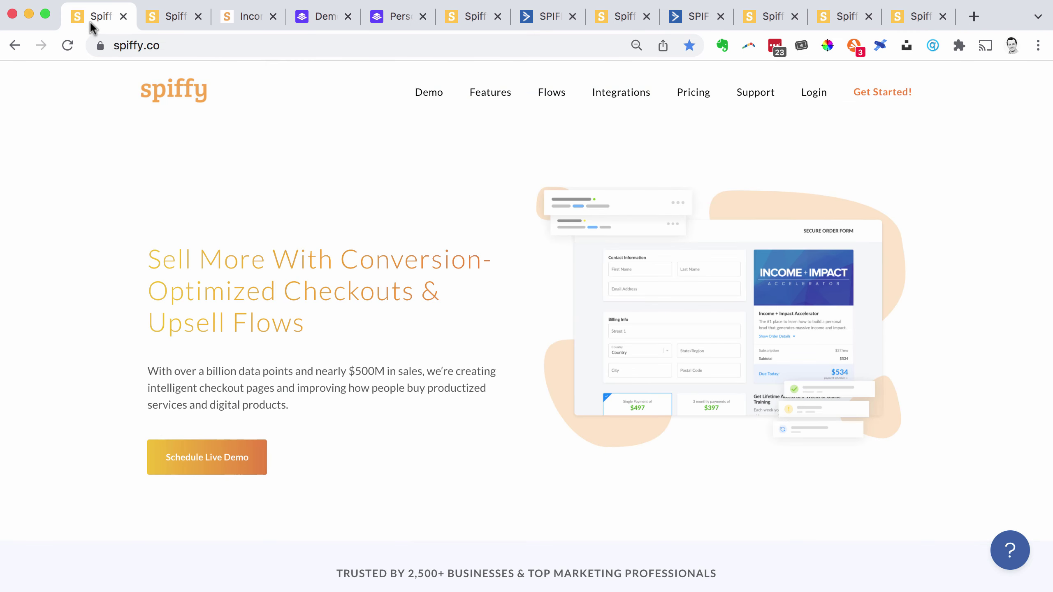
click(427, 100)
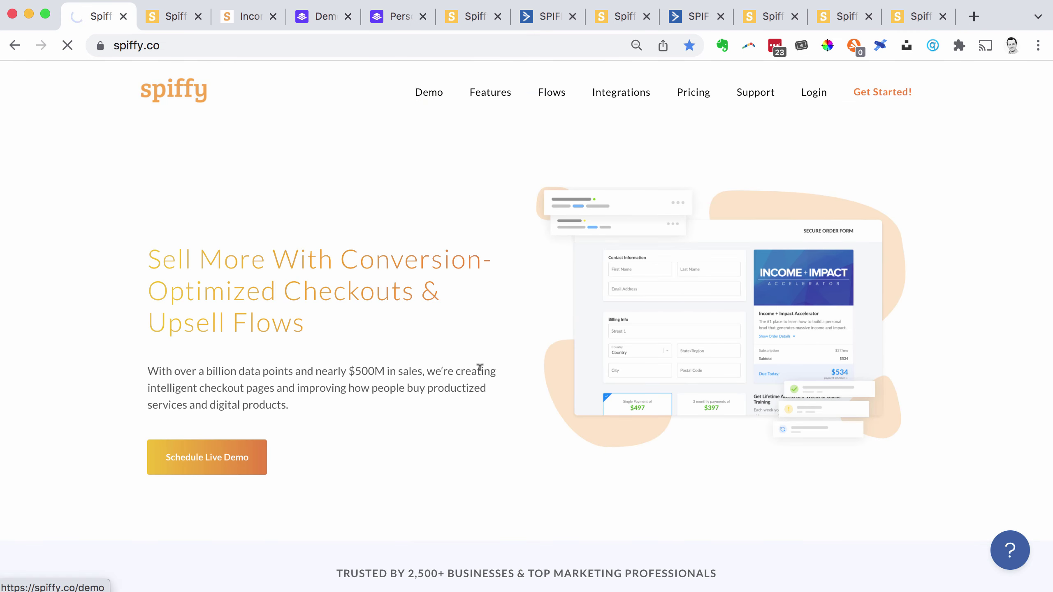
scroll(518, 410, down, 2)
scroll(531, 406, down, 10)
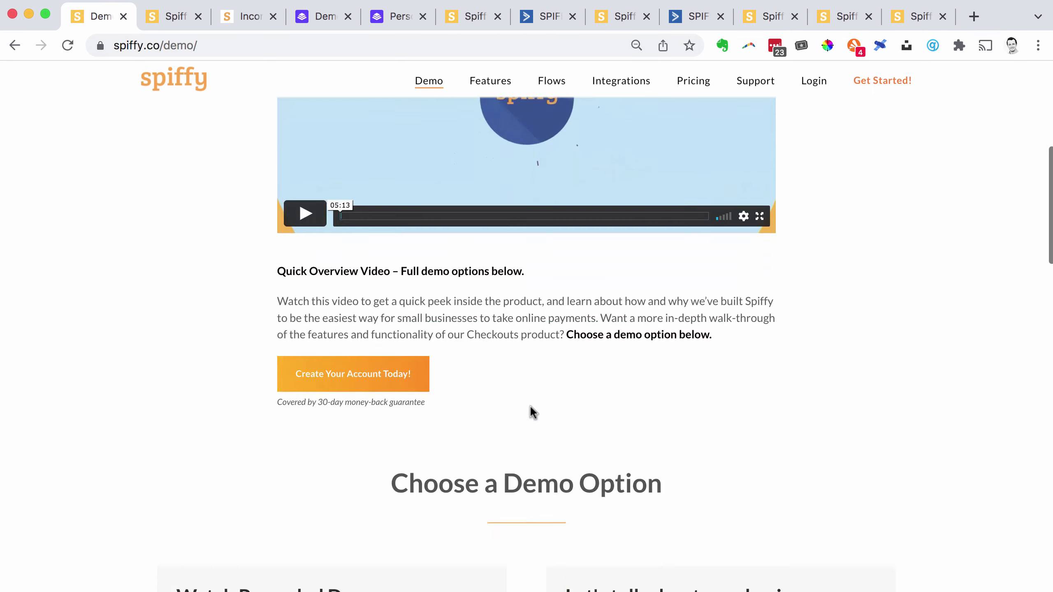